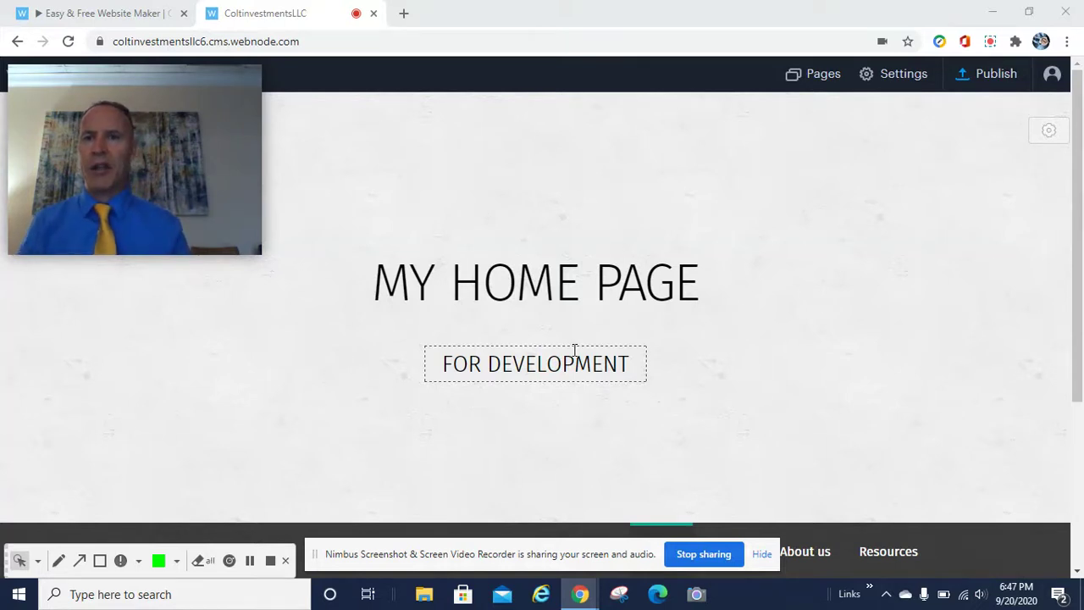
Step: Look through the Webnode templates and feature sections of the public site, and return to the website editor
left_click(97, 11)
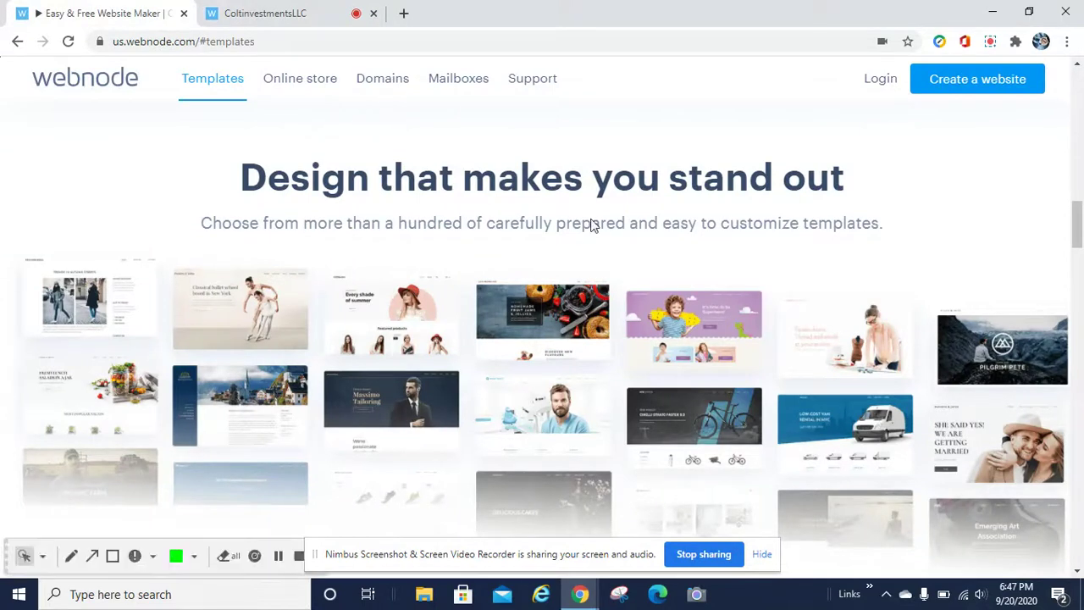
mouse_move(1076, 225)
left_mouse_down()
mouse_move(1076, 263)
mouse_move(1076, 235)
left_mouse_up()
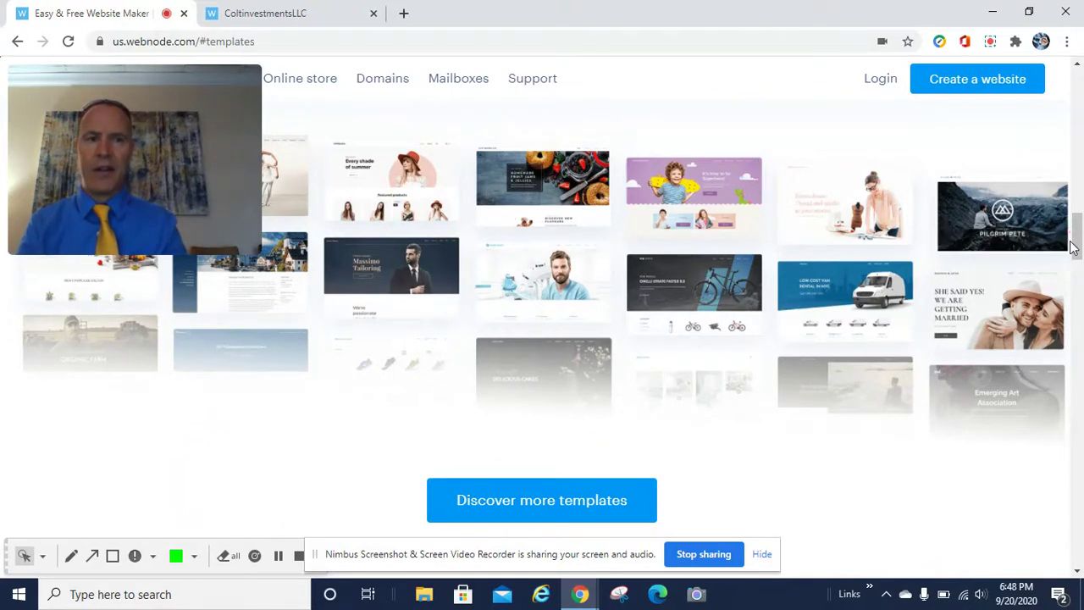
left_click_drag(1076, 236, 1074, 155)
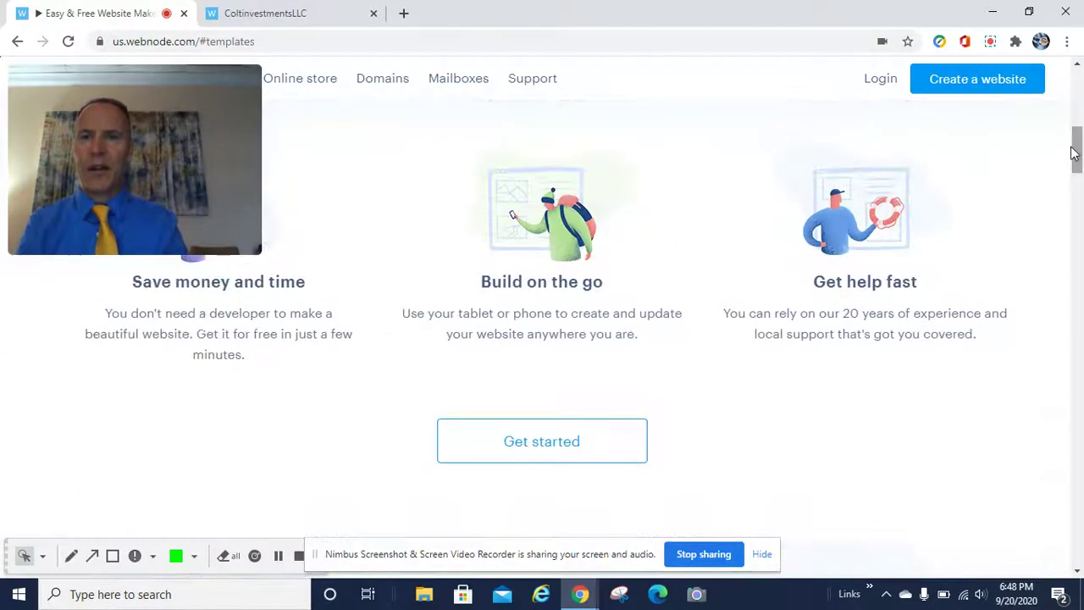
left_click(294, 15)
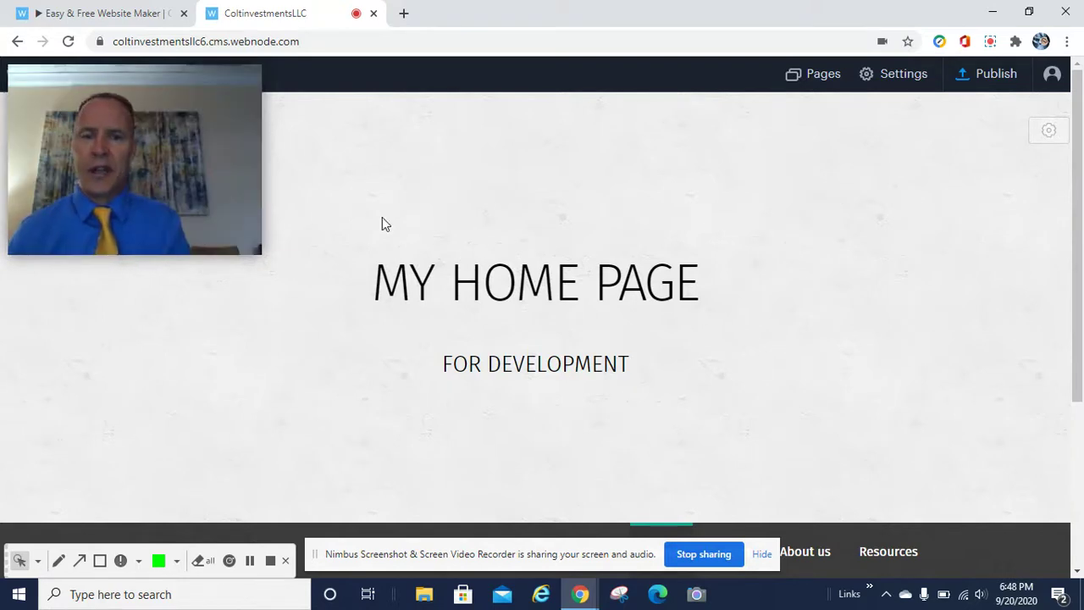
mouse_move(156, 79)
left_click_drag(156, 78, 1001, 341)
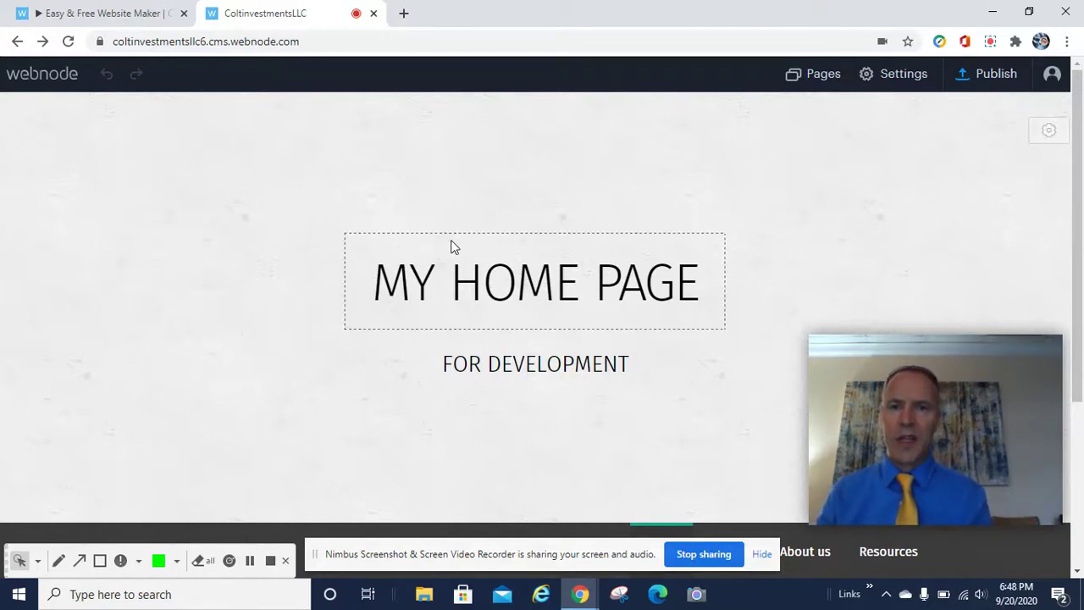
Step: Clear the text of the main heading "MY HOME PAGE" in the header
left_click(440, 282)
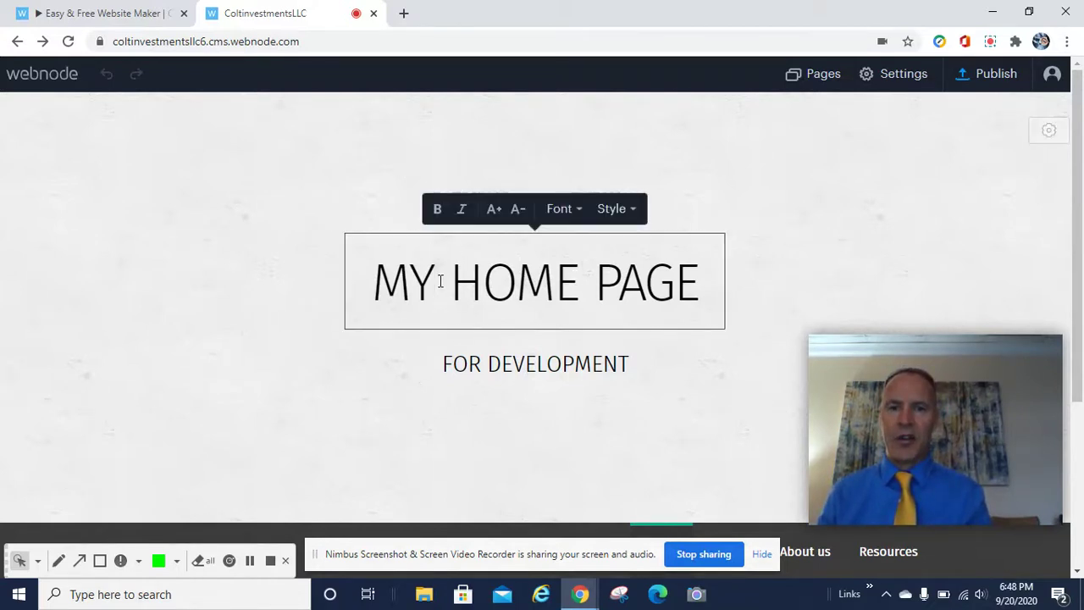
key("BackSpace")
key("BackSpace")
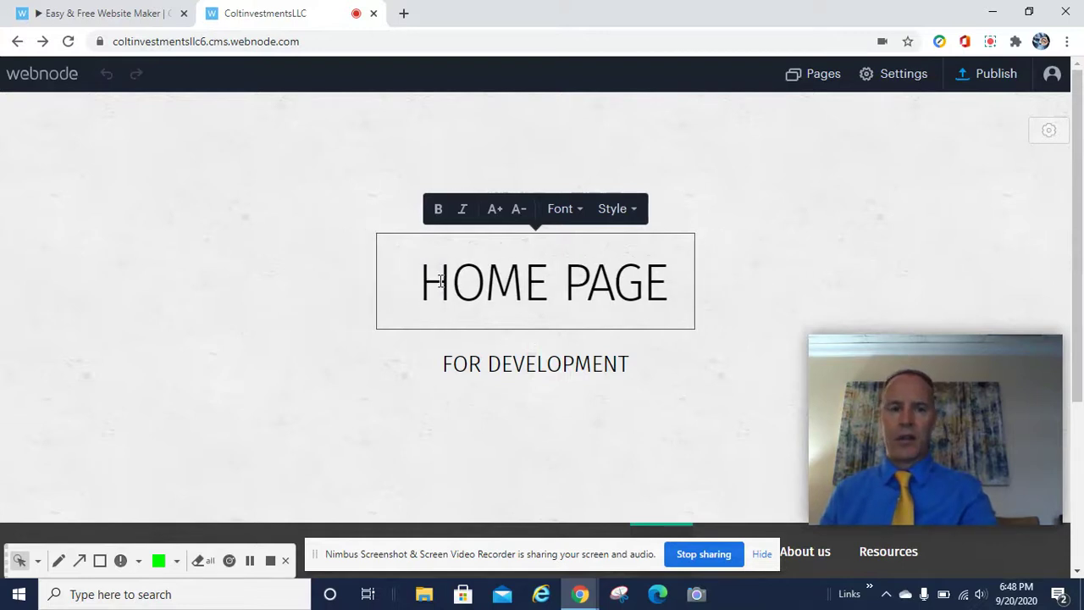
key("Delete")
key("Delete")
key("Delete")
key("Delete")
key("Delete")
key("Delete")
key("Delete")
key("Delete")
key("Delete")
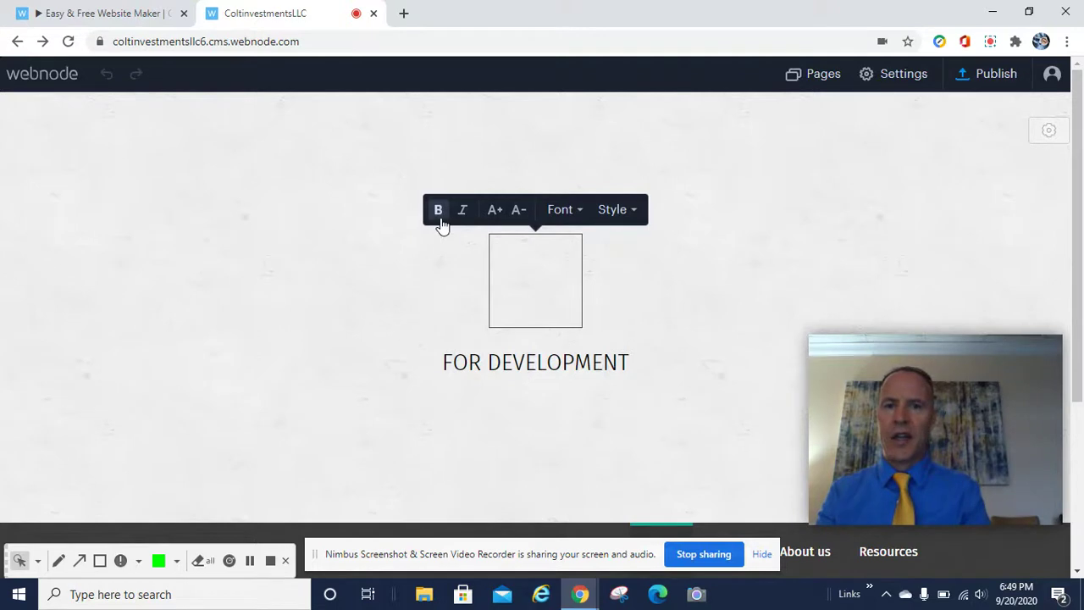
left_click(629, 219)
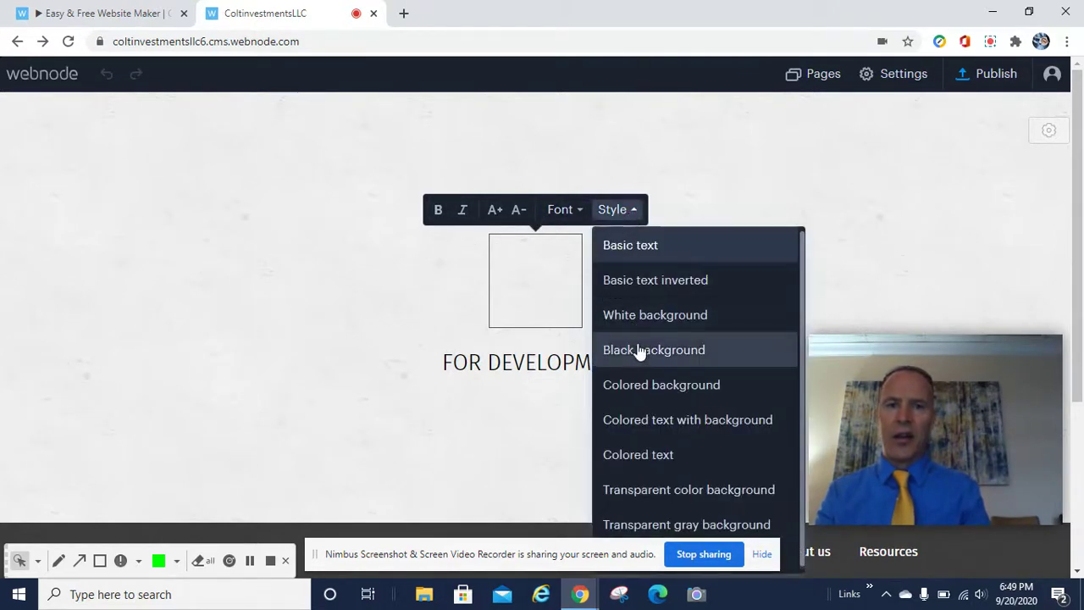
left_click(507, 262)
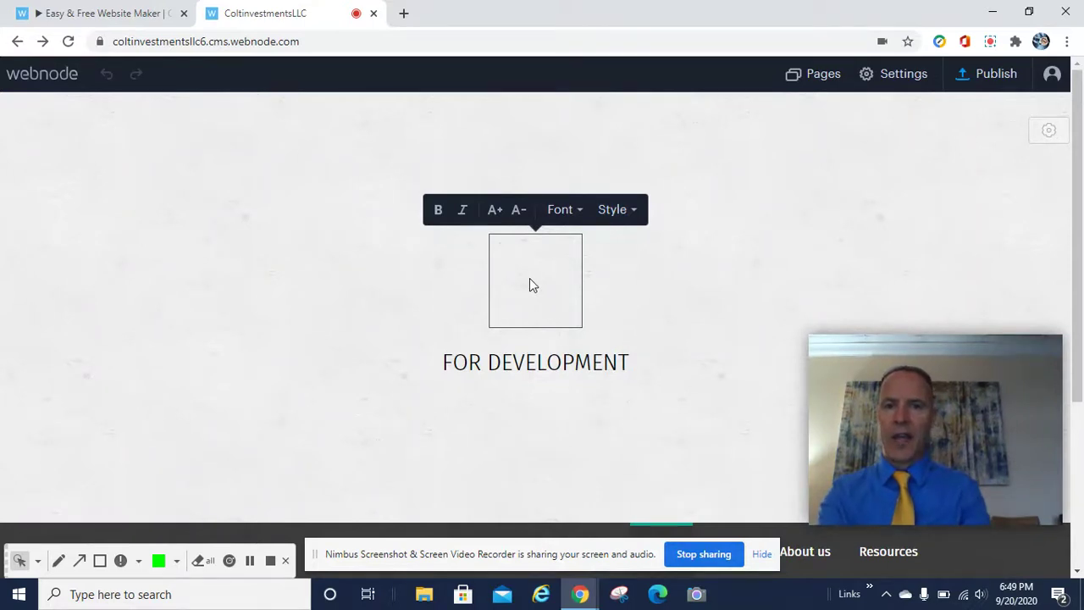
left_click(463, 213)
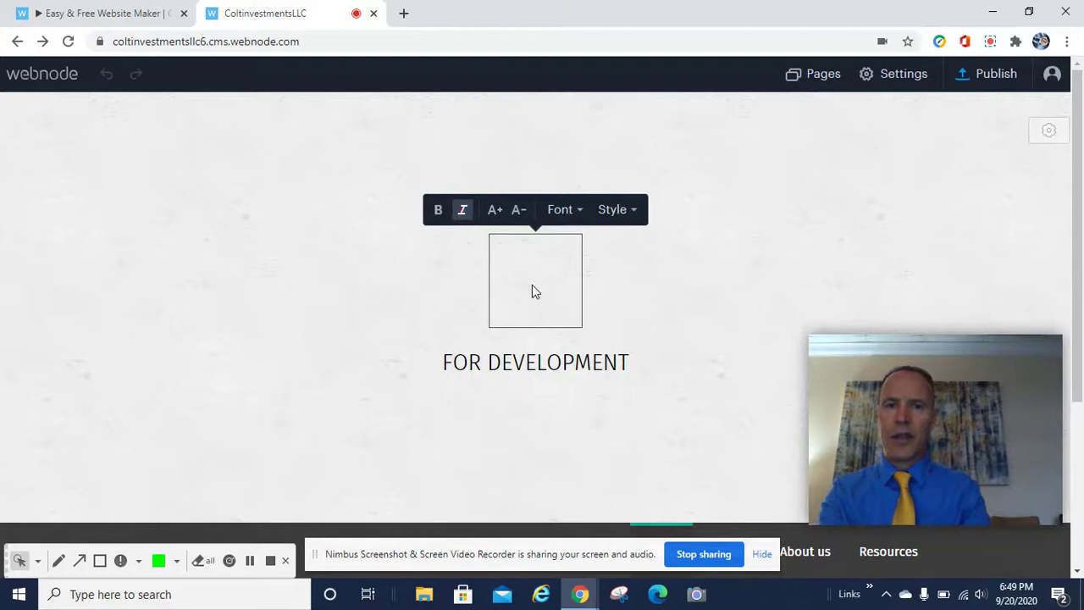
left_click(524, 363)
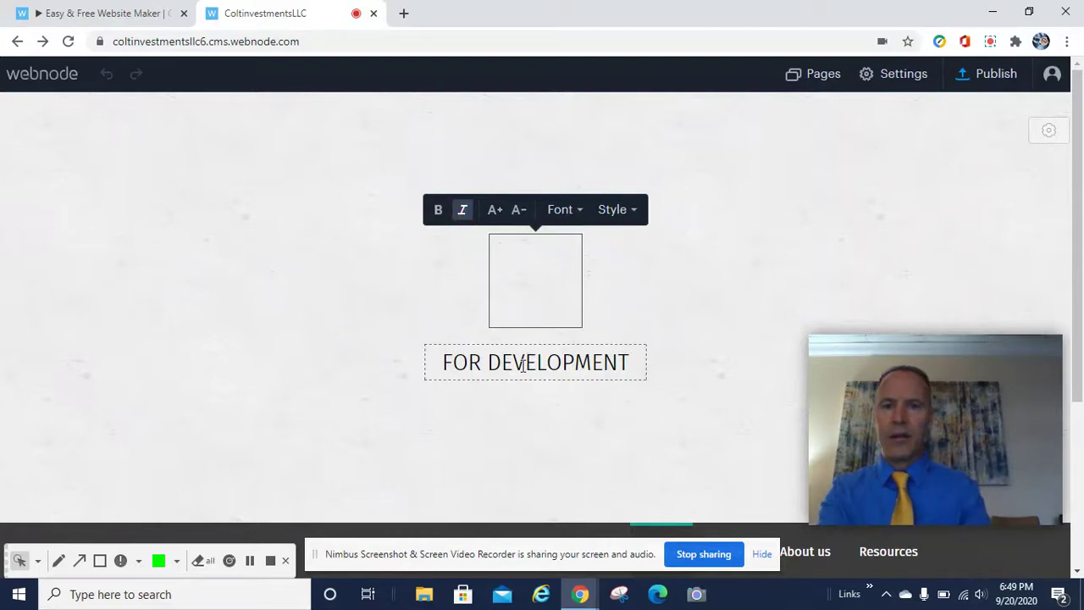
Step: Enter "MY WEB SITE" as the main heading and leave text editing
left_click(522, 275)
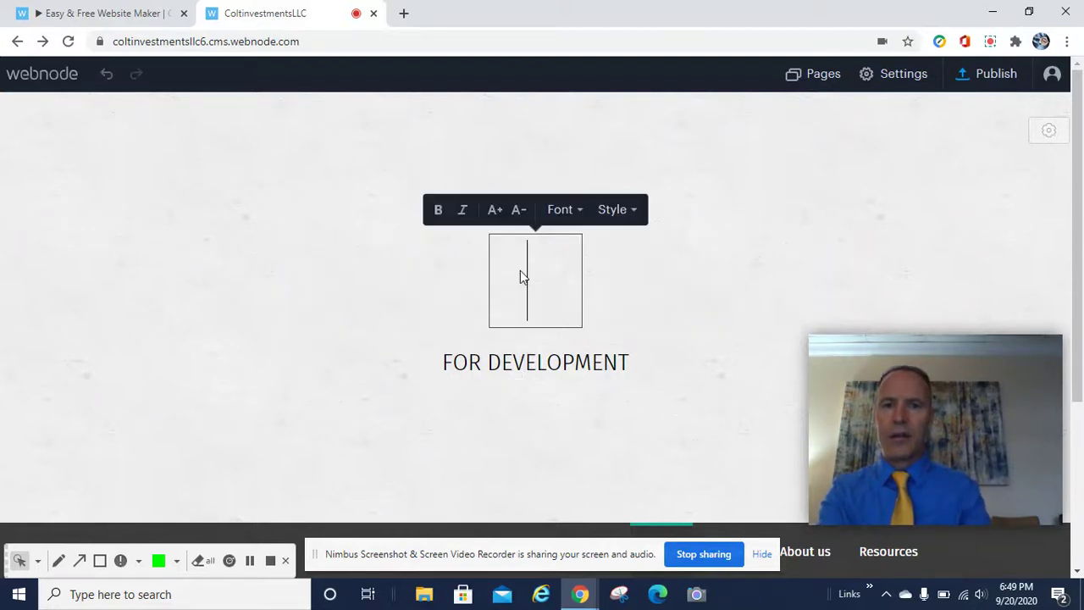
type("MY WEBS")
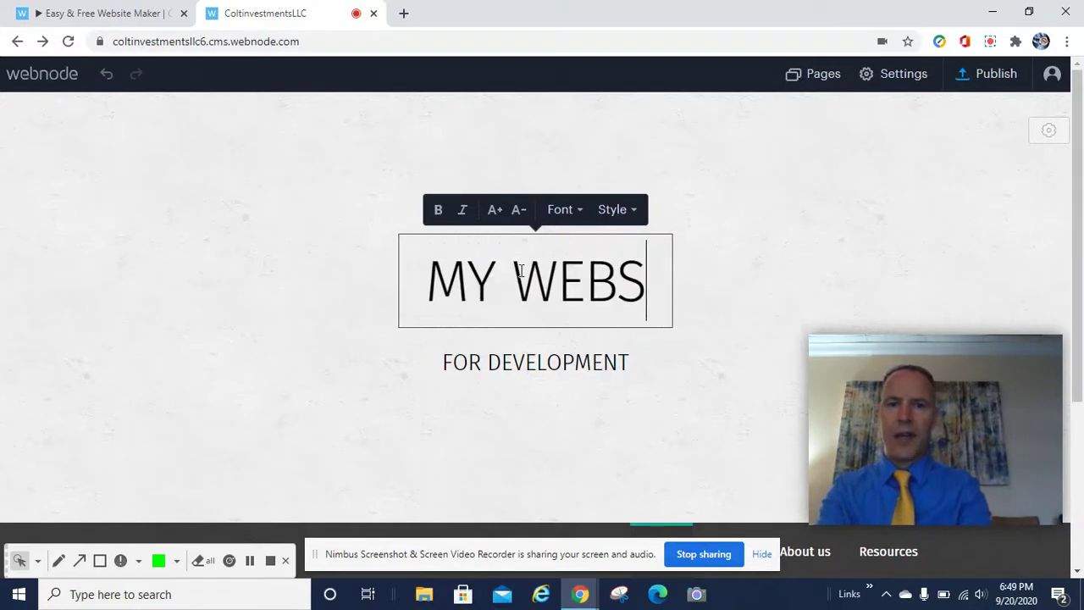
key("BackSpace")
type("SITE")
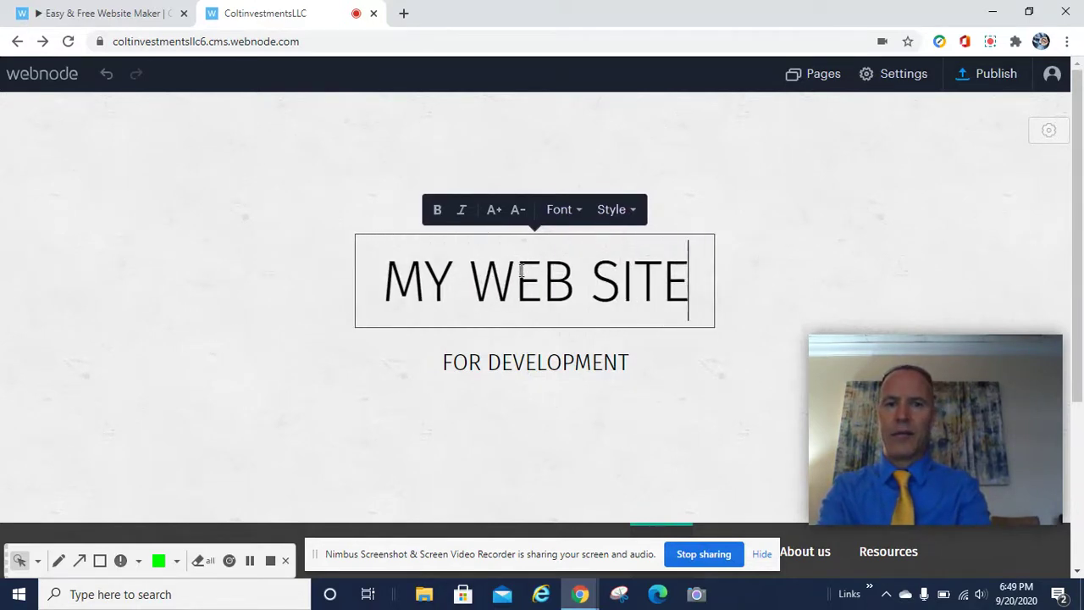
left_click(526, 363)
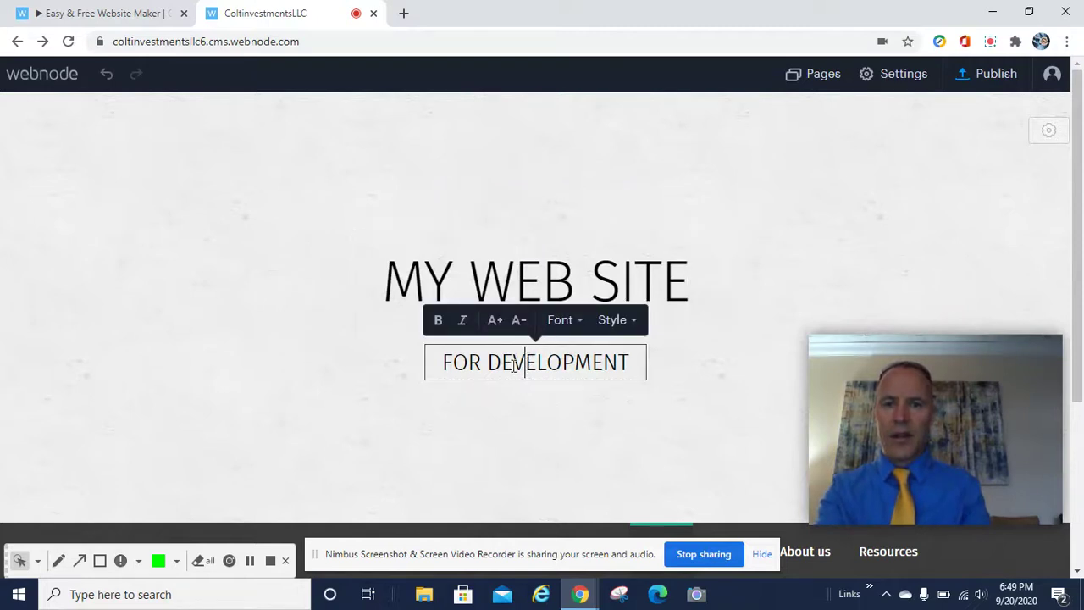
left_click(617, 215)
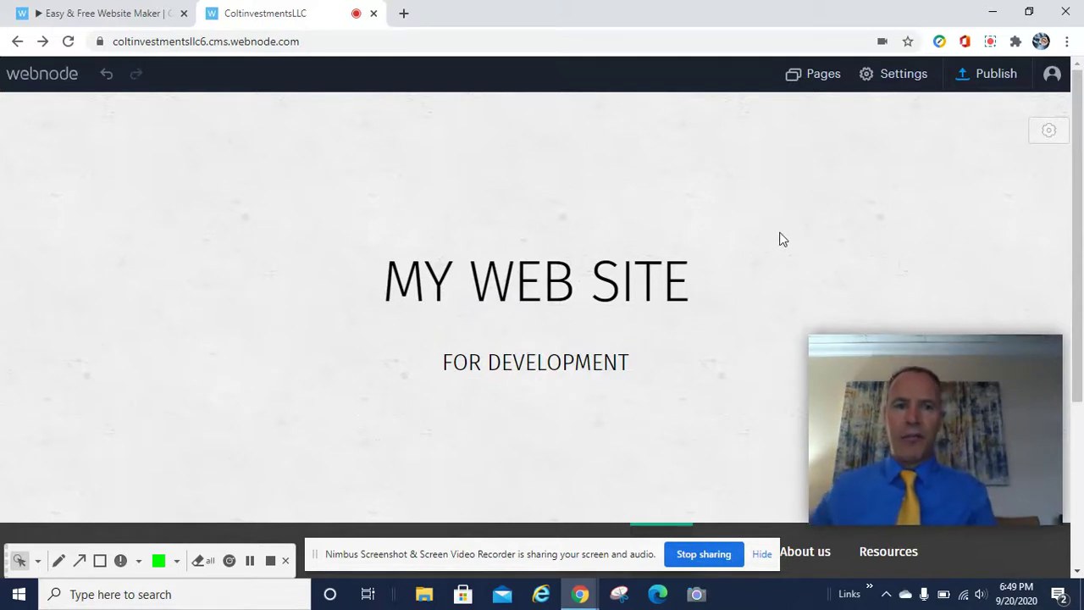
Step: Try the red canyon image as the website header background and replace it with the snowy mountain video from the video library
left_click(1050, 135)
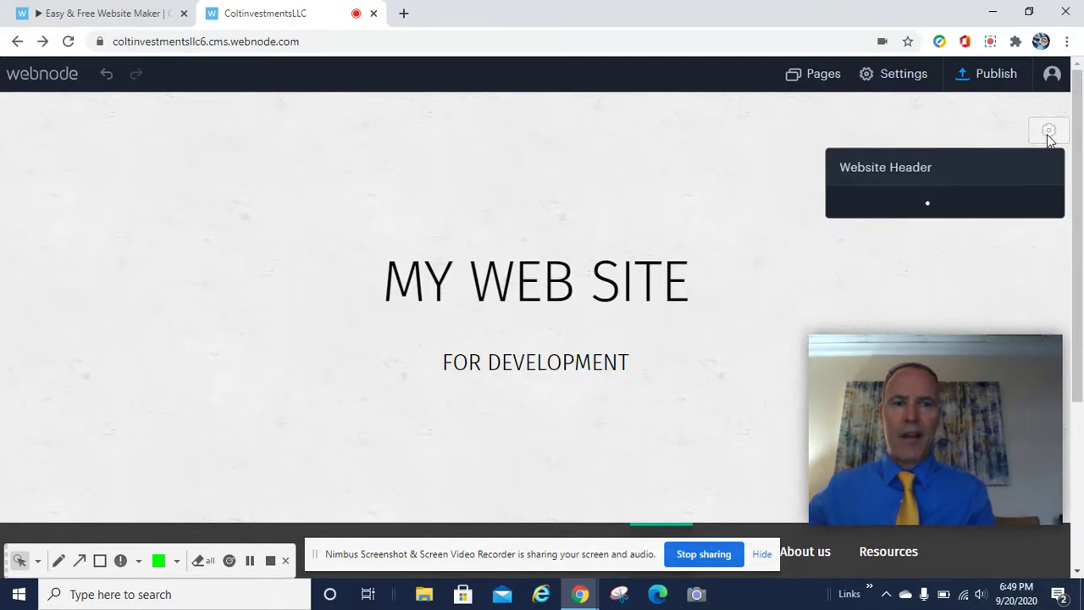
left_click(884, 248)
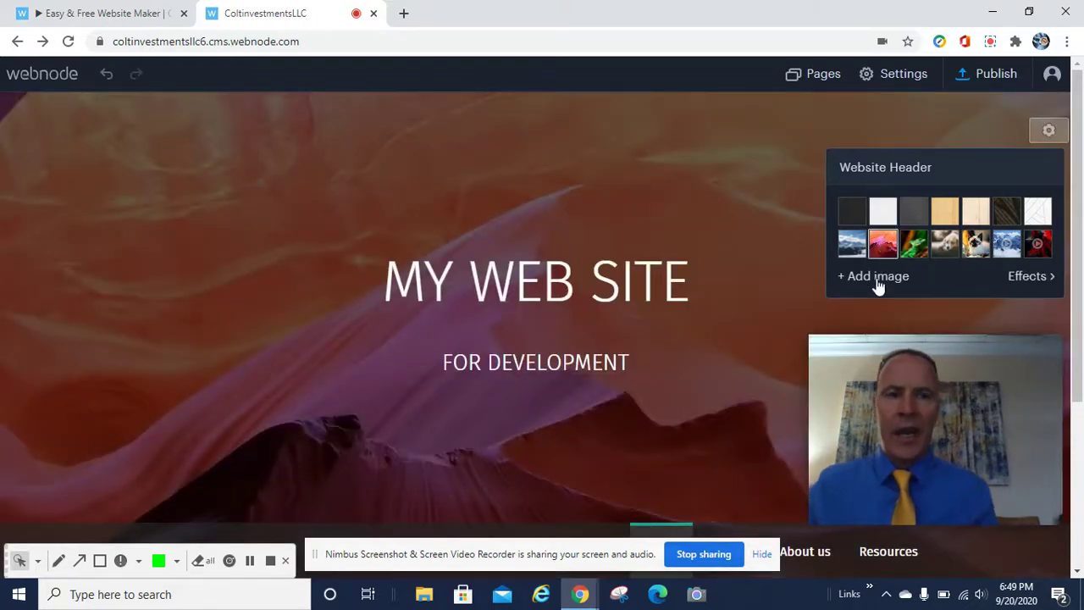
left_click(878, 280)
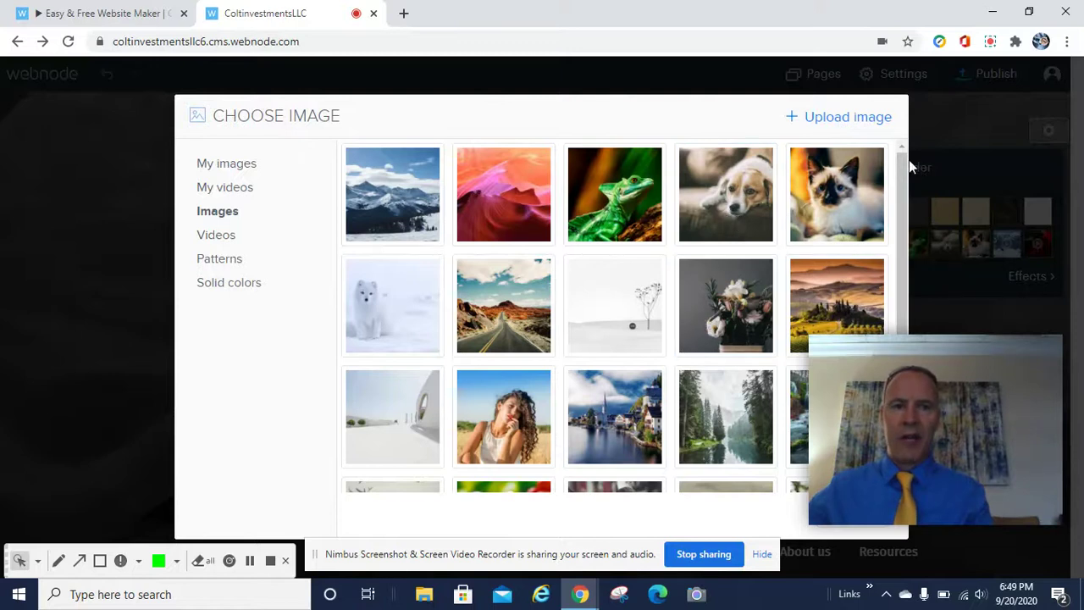
left_click_drag(902, 169, 902, 245)
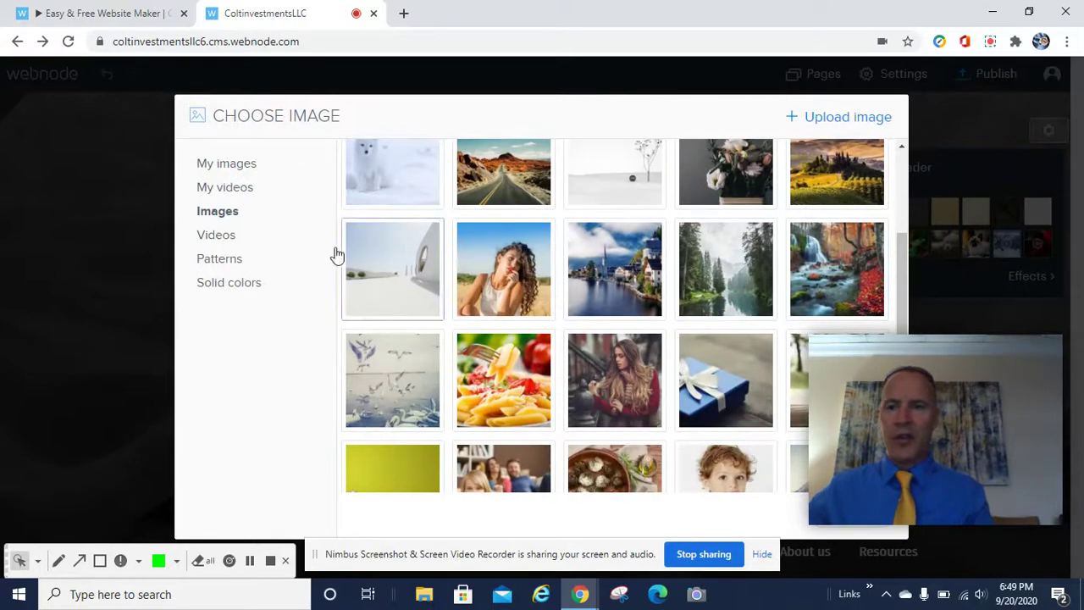
left_click(225, 239)
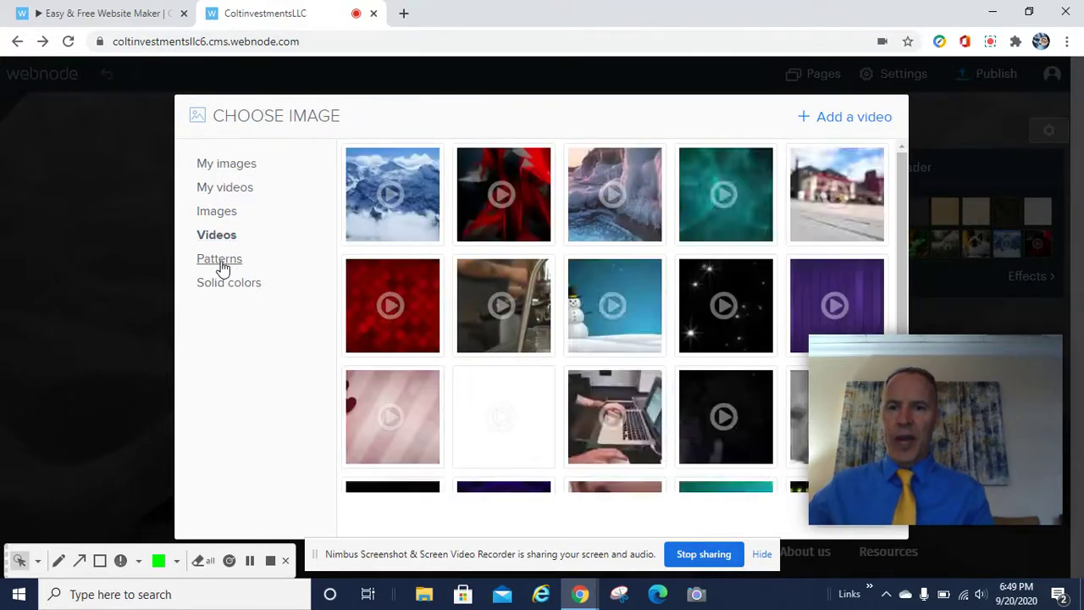
left_click(390, 198)
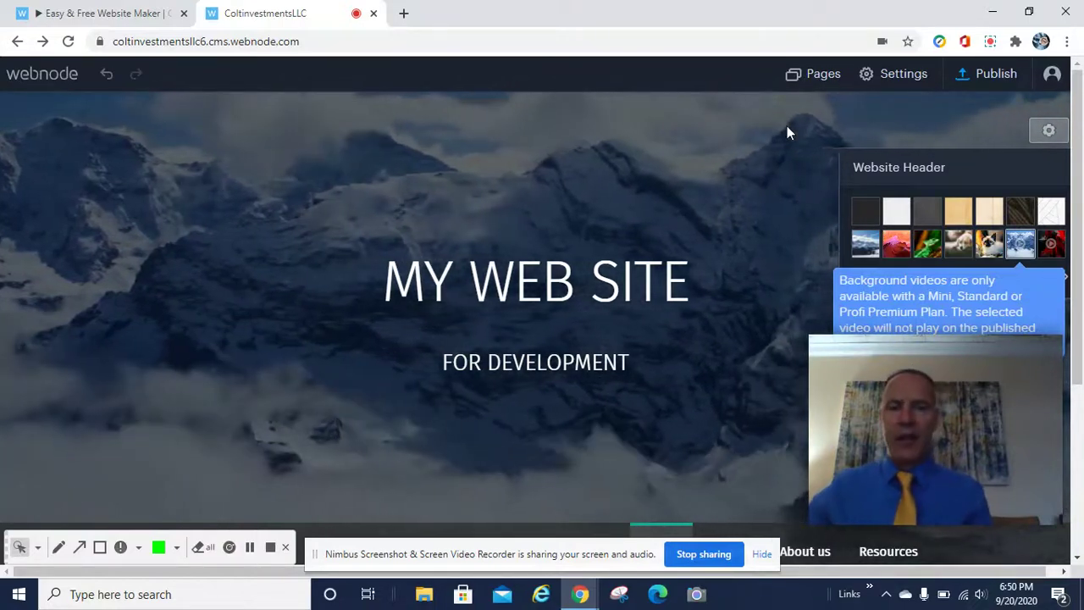
Step: Add a new page to the website using the About us page template
left_click(809, 81)
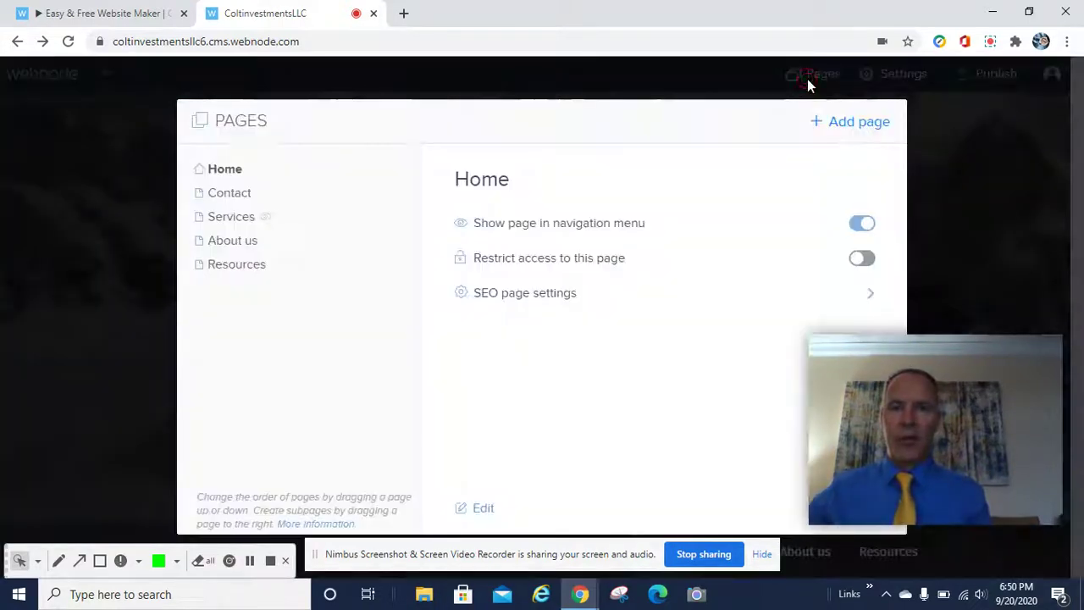
left_click(226, 202)
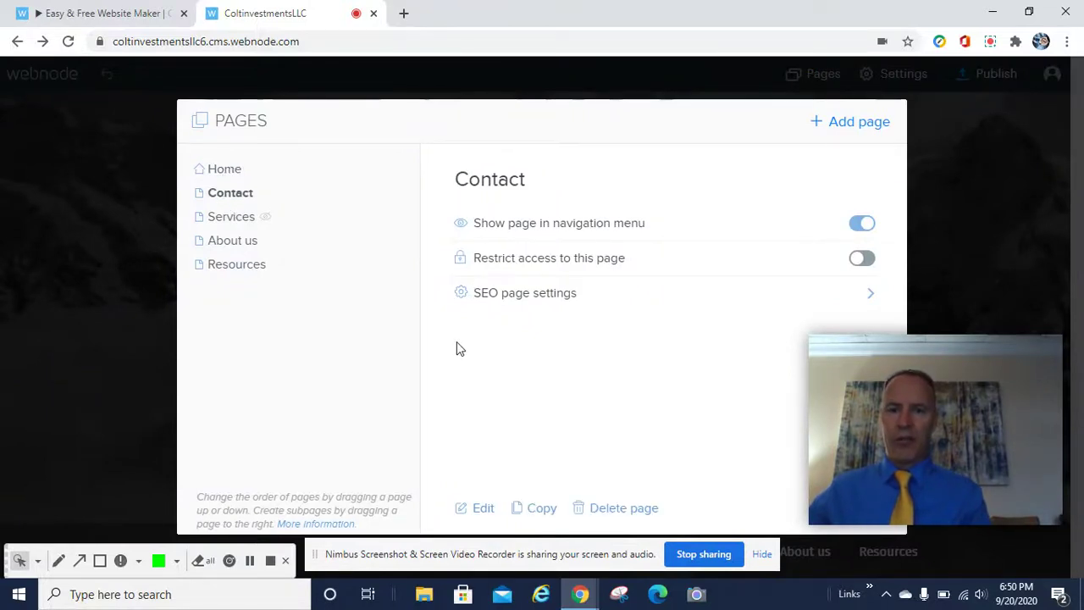
left_click(833, 129)
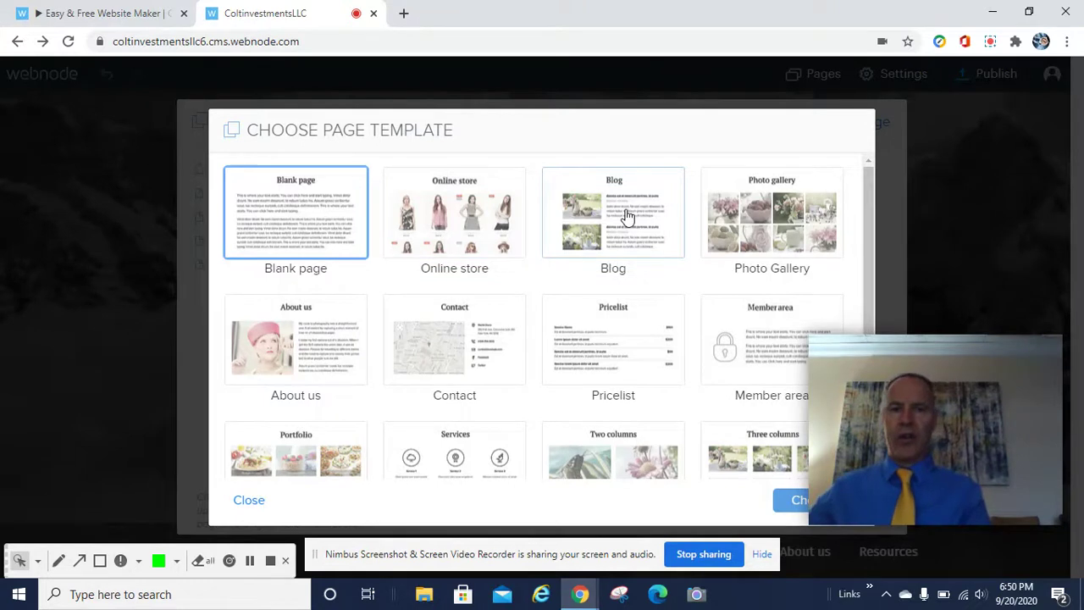
left_click(329, 325)
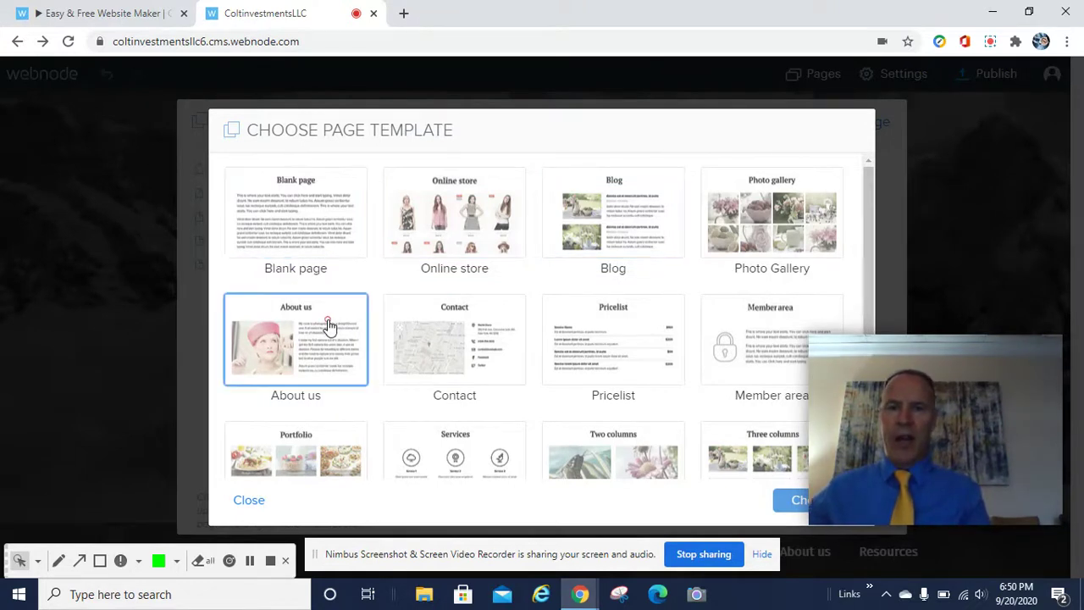
left_click(793, 503)
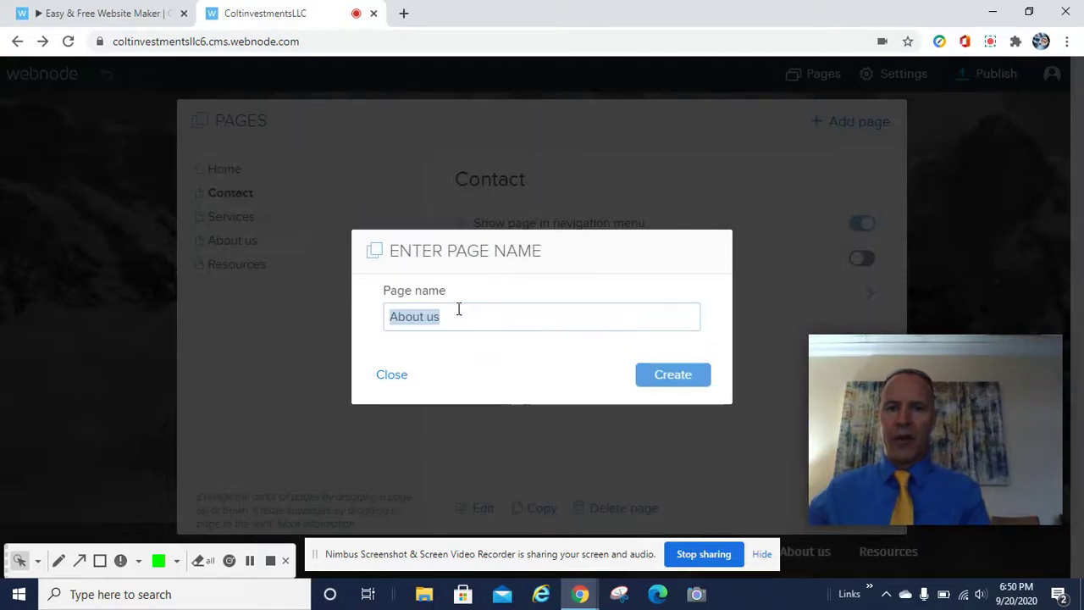
Step: Replace the suggested page name with "ABOUT US" and create the page
left_click(455, 318)
key("BackSpace")
key("BackSpace")
key("BackSpace")
key("BackSpace")
key("BackSpace")
key("BackSpace")
key("BackSpace")
key("BackSpace")
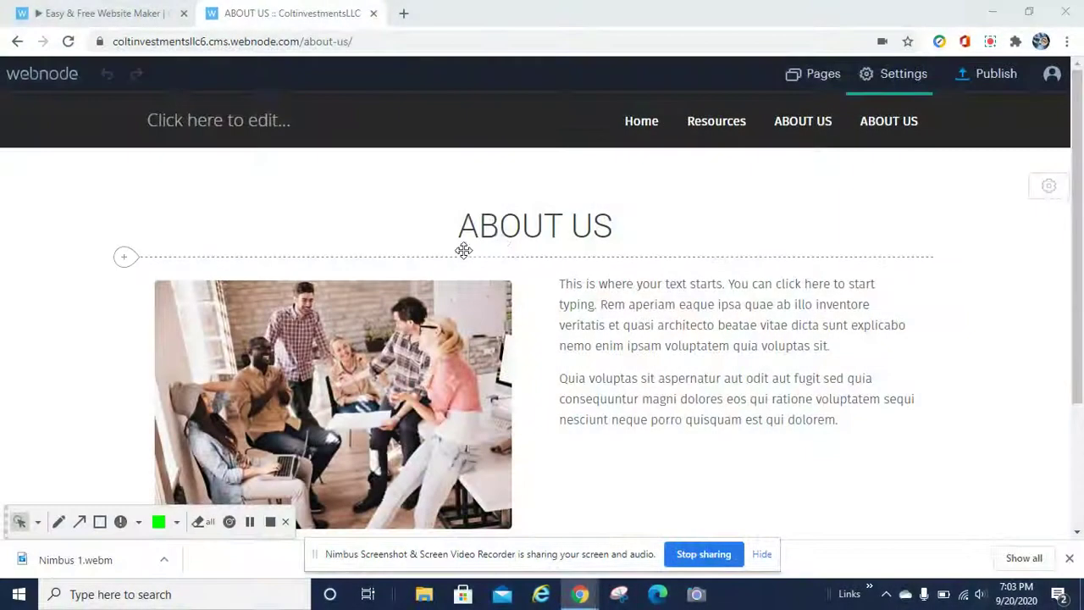
Step: Clear the new page's title and re-enter it as "ABOUT US"
left_click(650, 230)
key("BackSpace")
key("BackSpace")
key("BackSpace")
key("BackSpace")
key("BackSpace")
key("BackSpace")
key("BackSpace")
key("BackSpace")
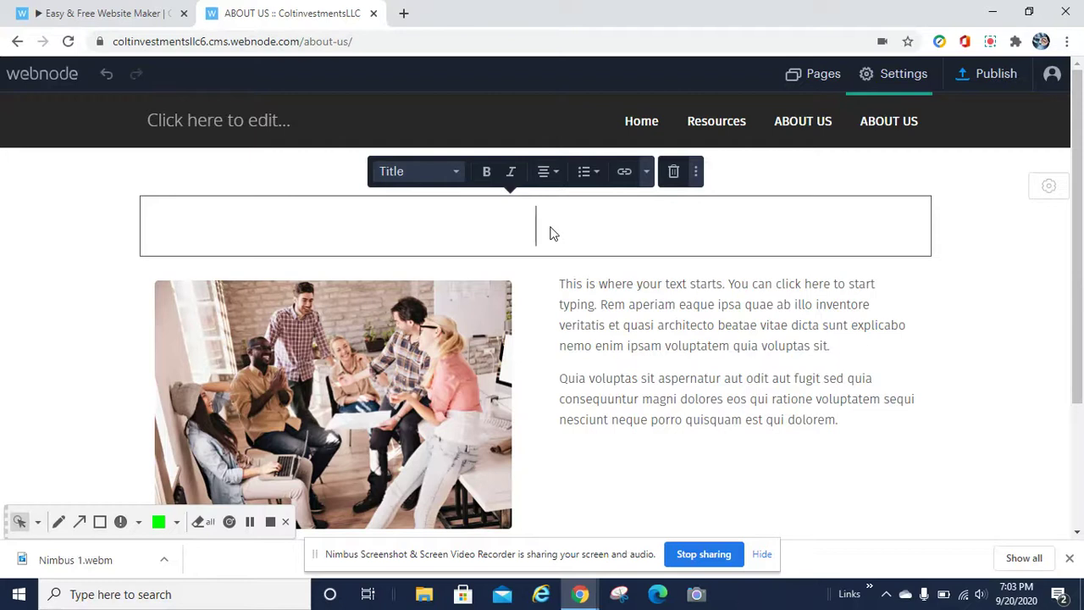
type("ABOUT US")
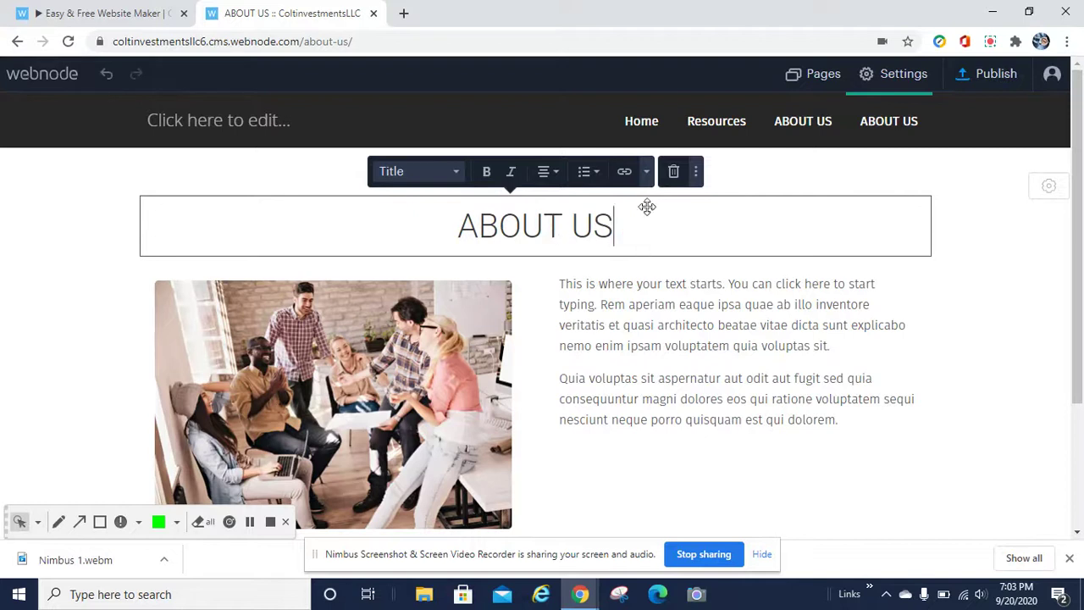
Step: Select the whole "ABOUT US" title and increase its text size
left_click(648, 174)
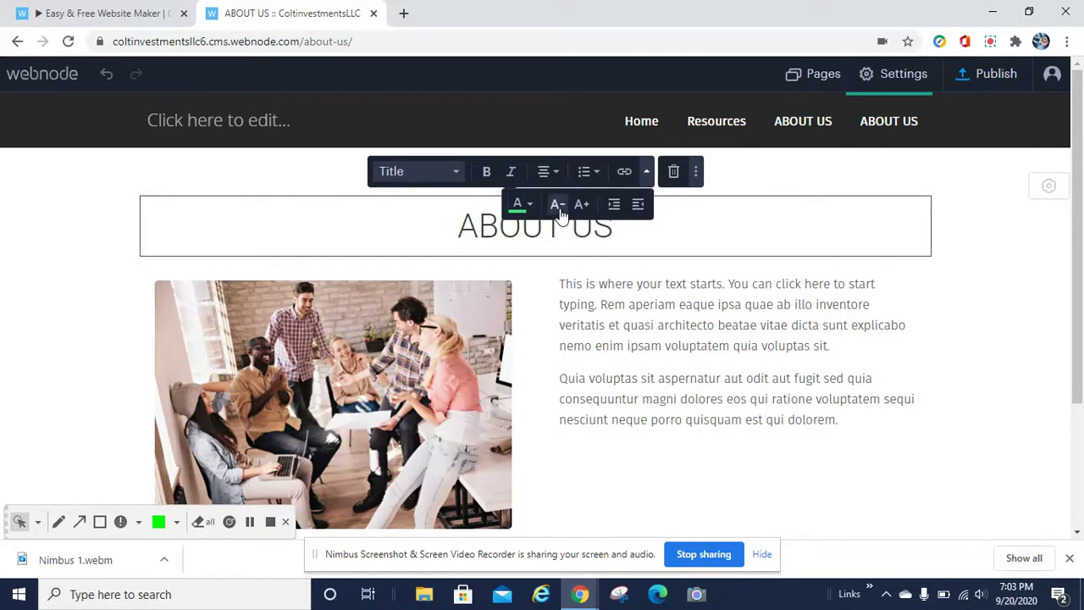
left_click(448, 234)
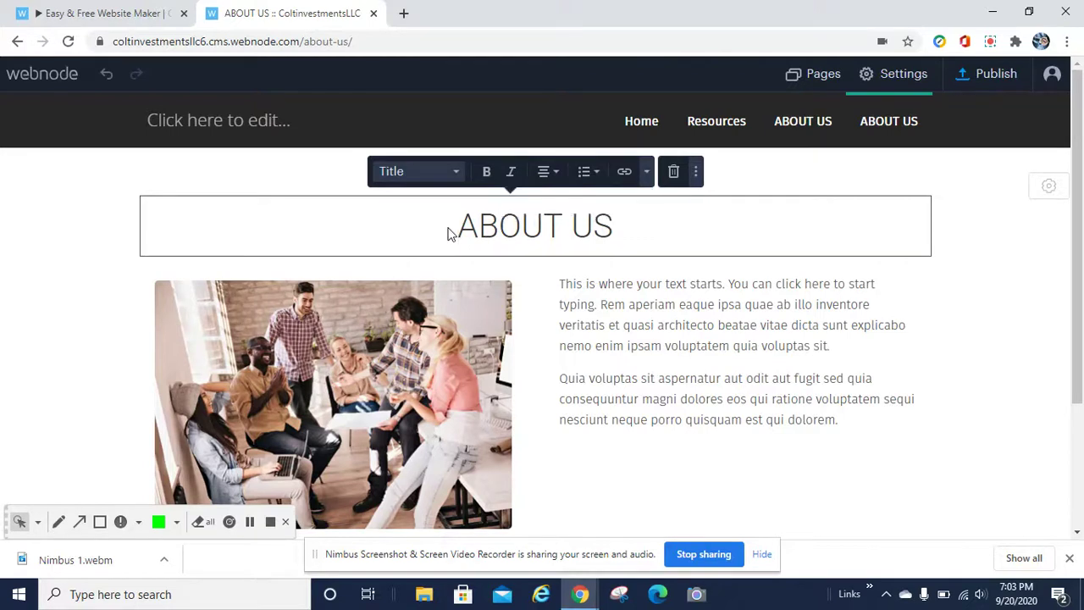
left_click_drag(449, 233, 625, 237)
left_click(648, 175)
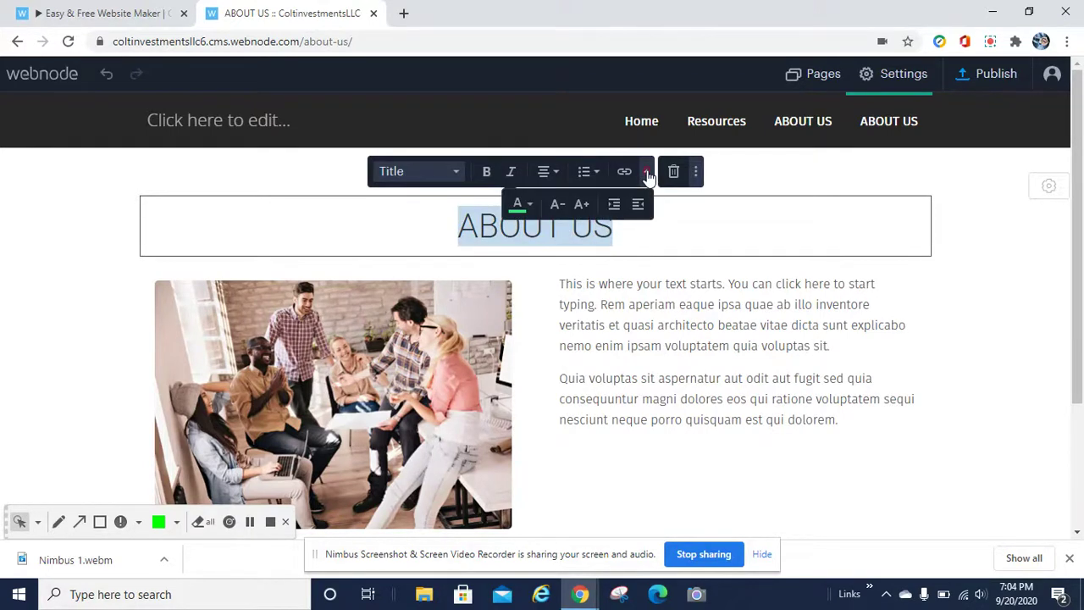
left_click(581, 206)
left_click(581, 207)
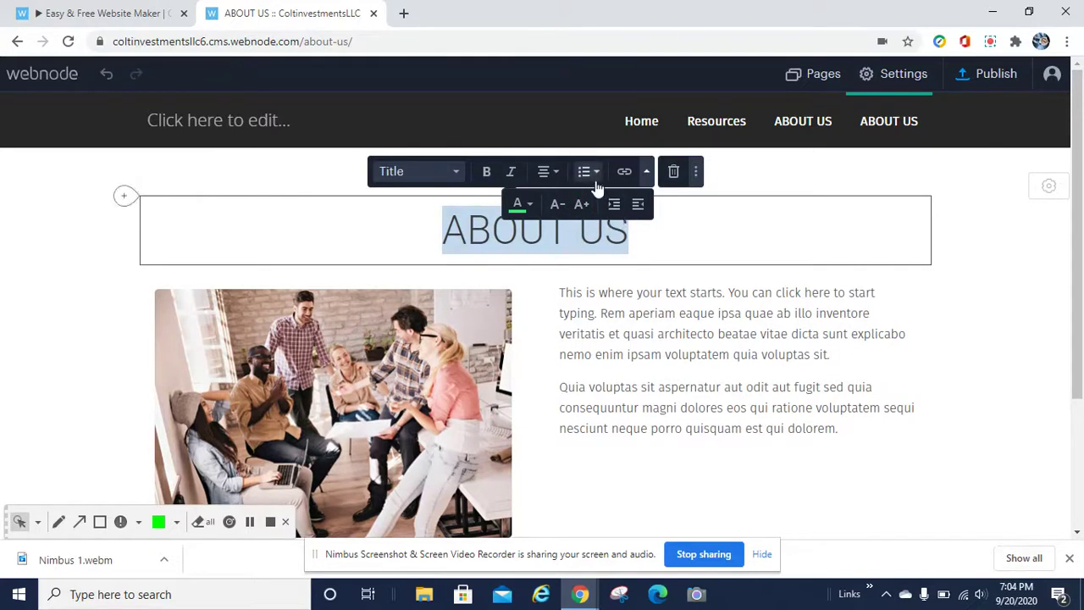
Step: Try left alignment on the "ABOUT US" title and set it back to centered, keeping the title block
left_click(547, 171)
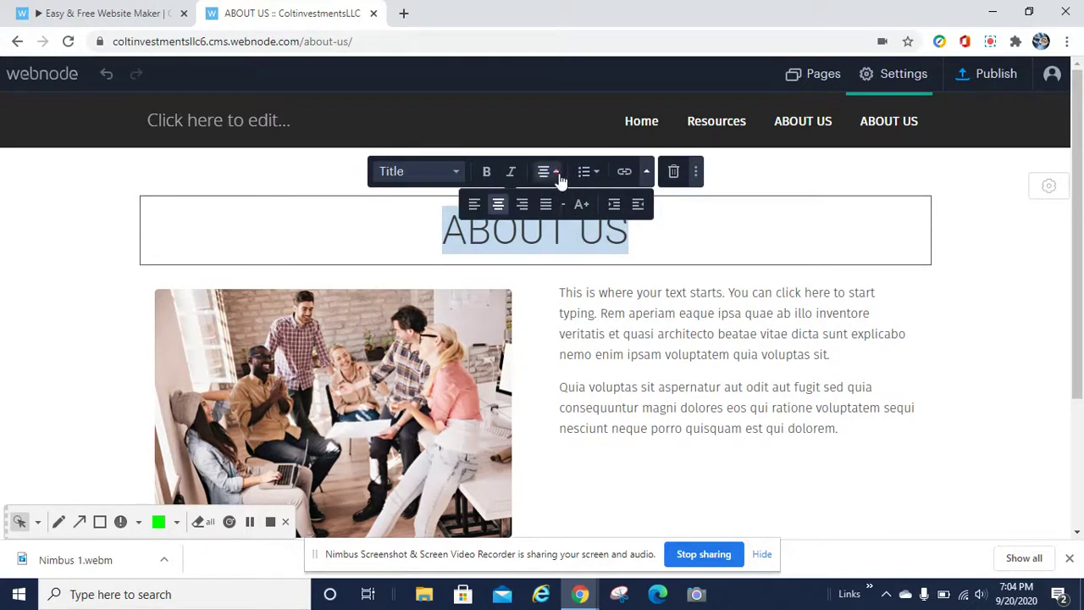
left_click(475, 207)
left_click(495, 217)
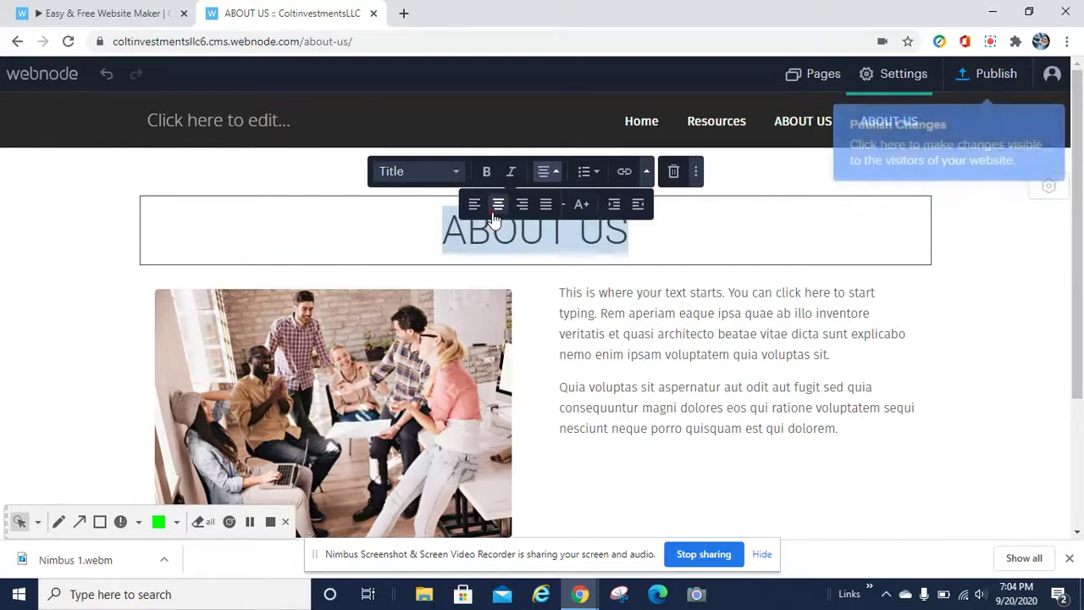
left_click(741, 224)
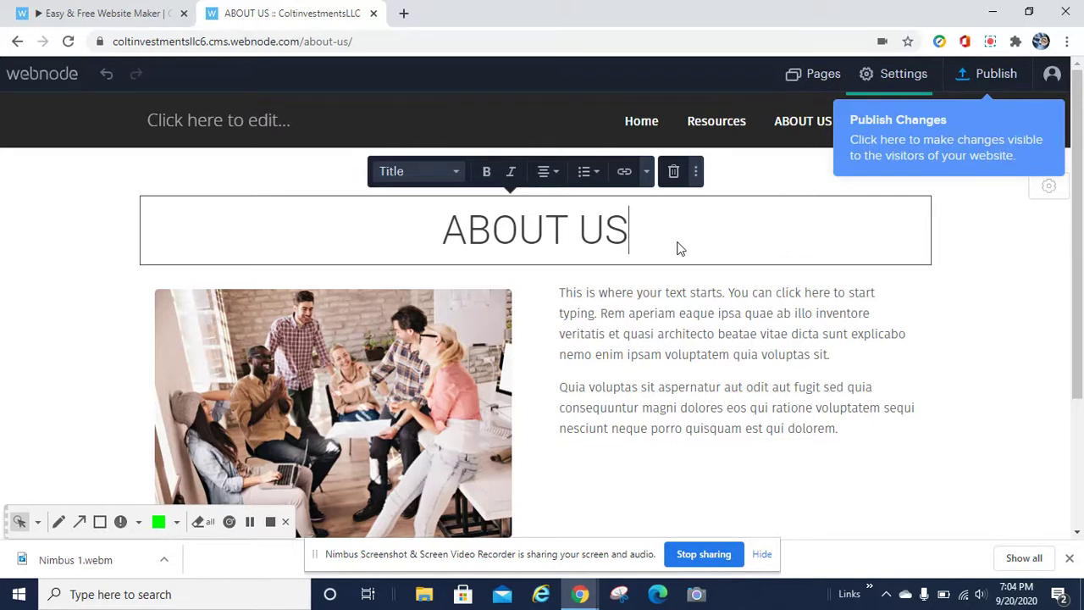
left_click(673, 173)
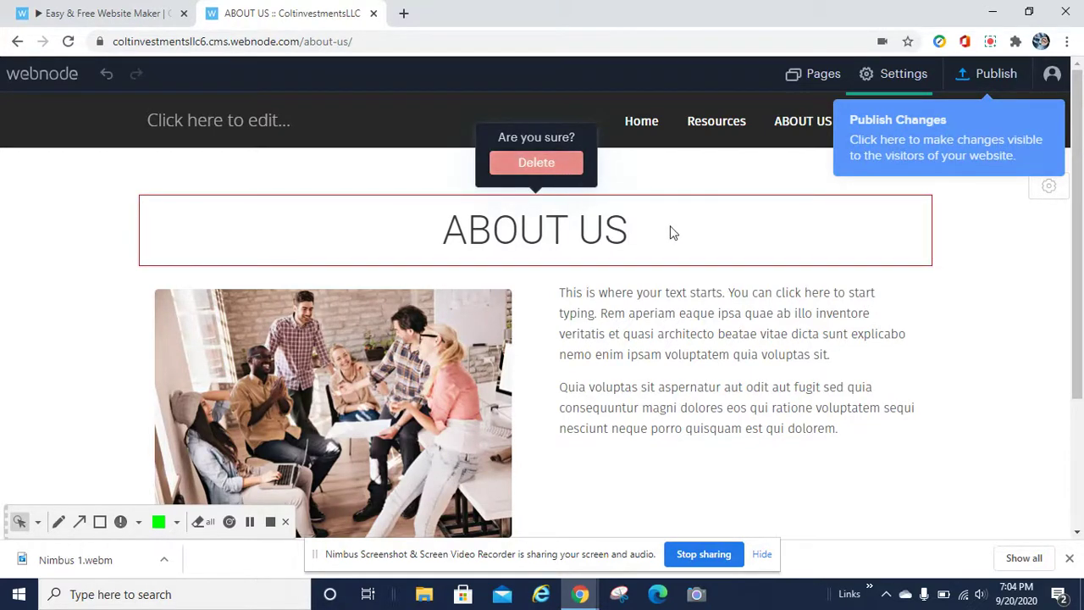
key("Escape")
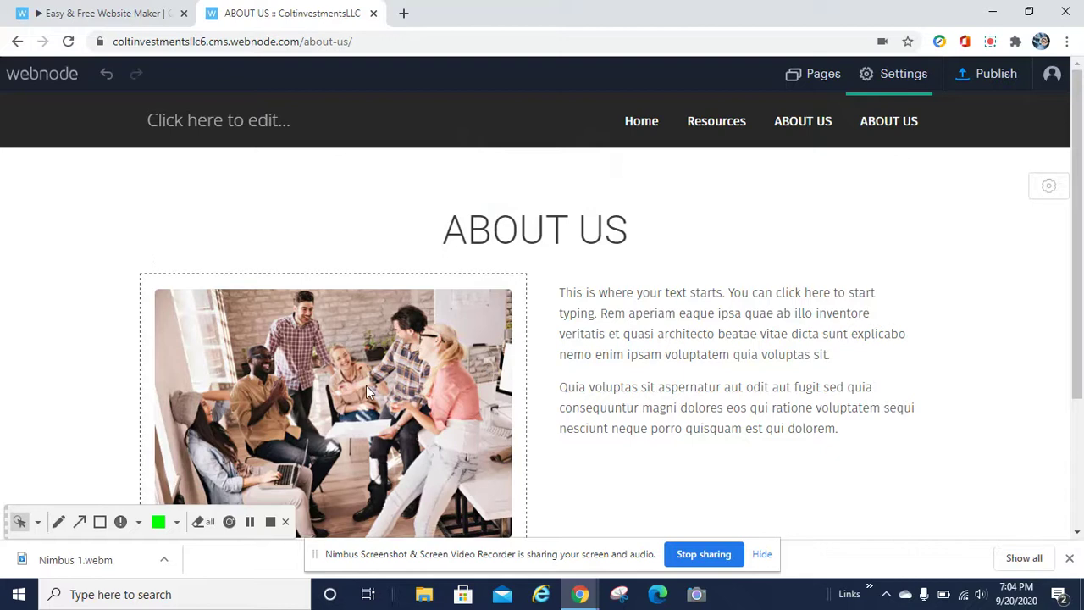
Step: Move the body text block to the left side of the team photo on the About Us page
left_click_drag(581, 354, 631, 354)
left_click(630, 282)
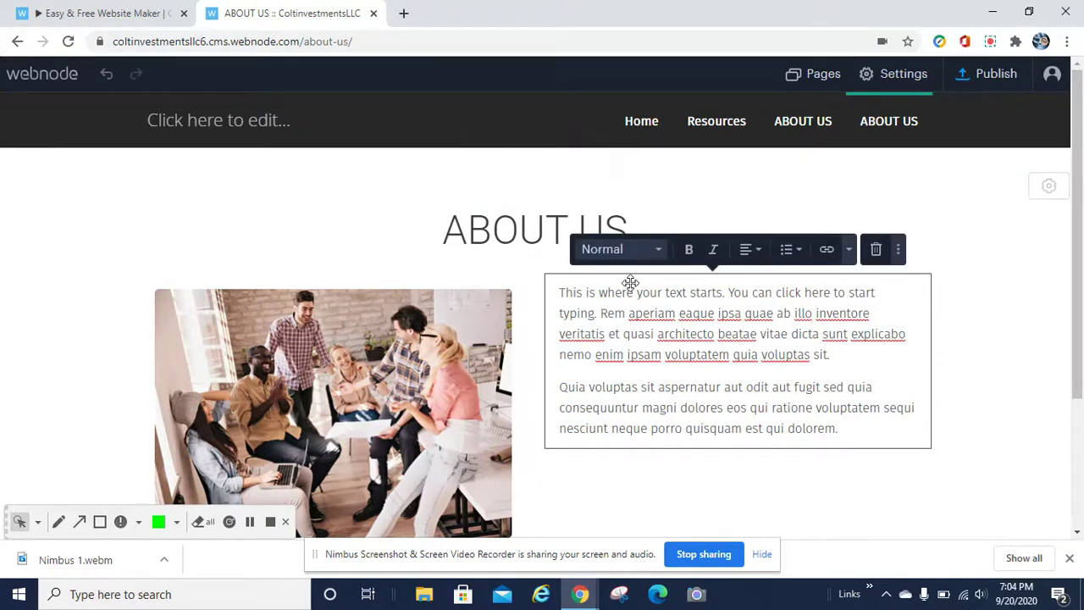
left_click_drag(630, 282, 117, 312)
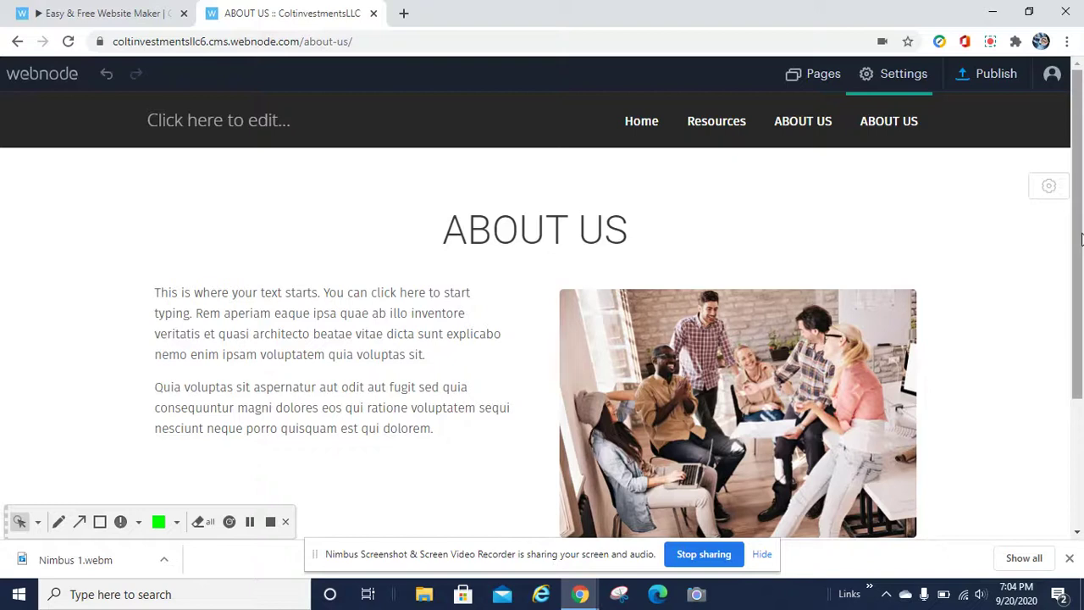
Step: Add a Basic text block below the text and photo and enter "OUR COMPANY STANDARD" in it
scroll(1080, 239, "down", 2)
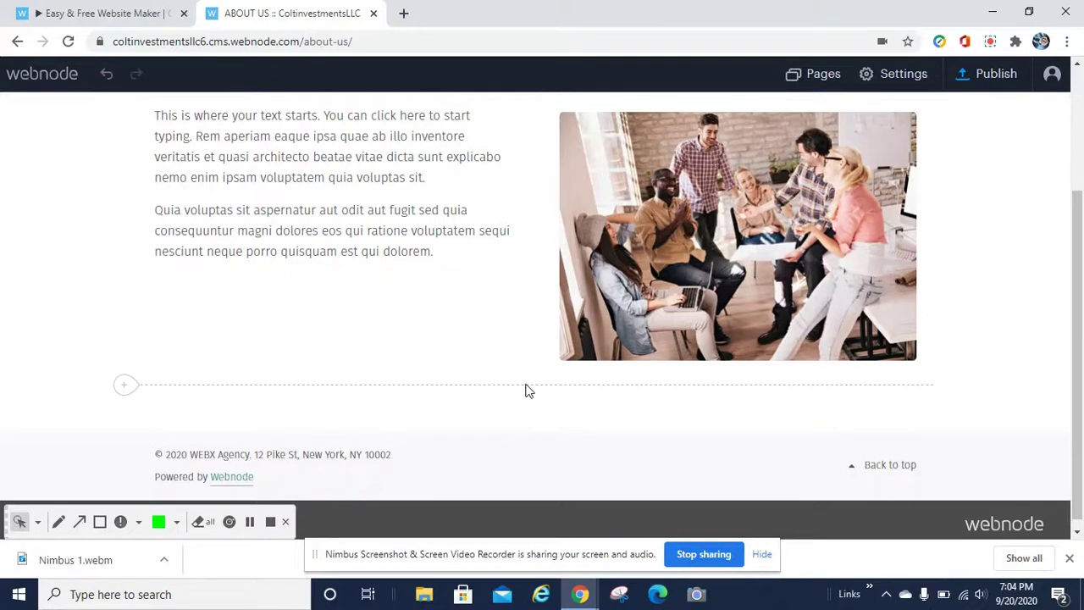
left_click(124, 385)
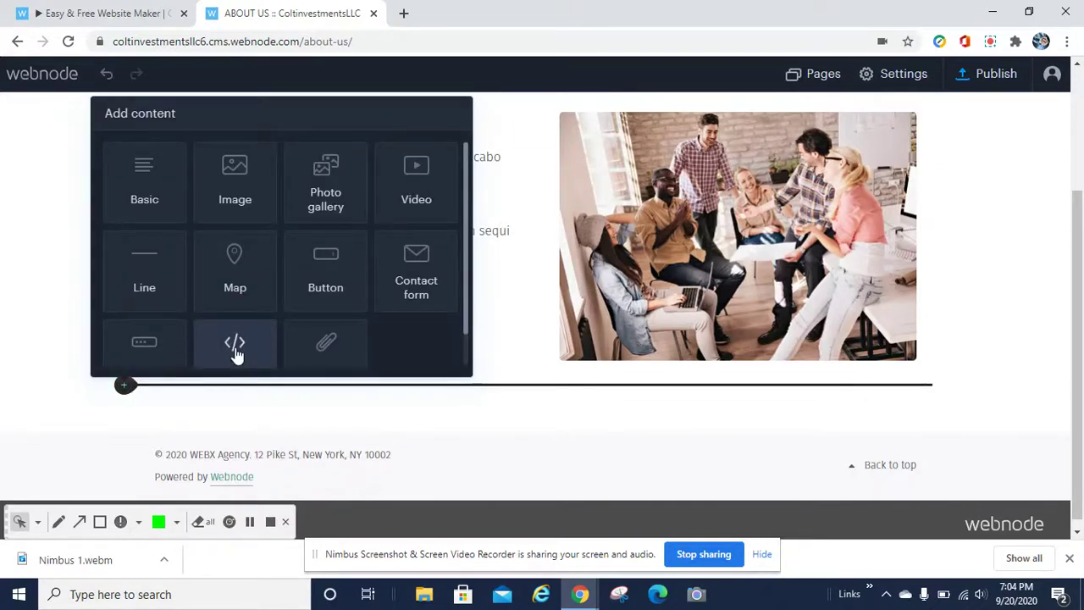
left_click(154, 196)
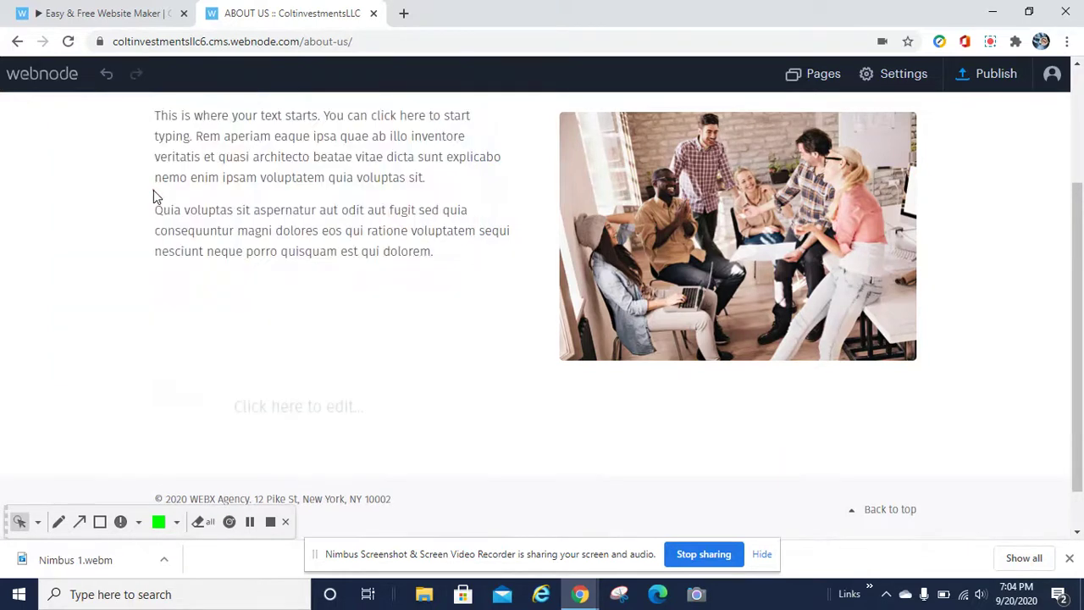
left_click(254, 407)
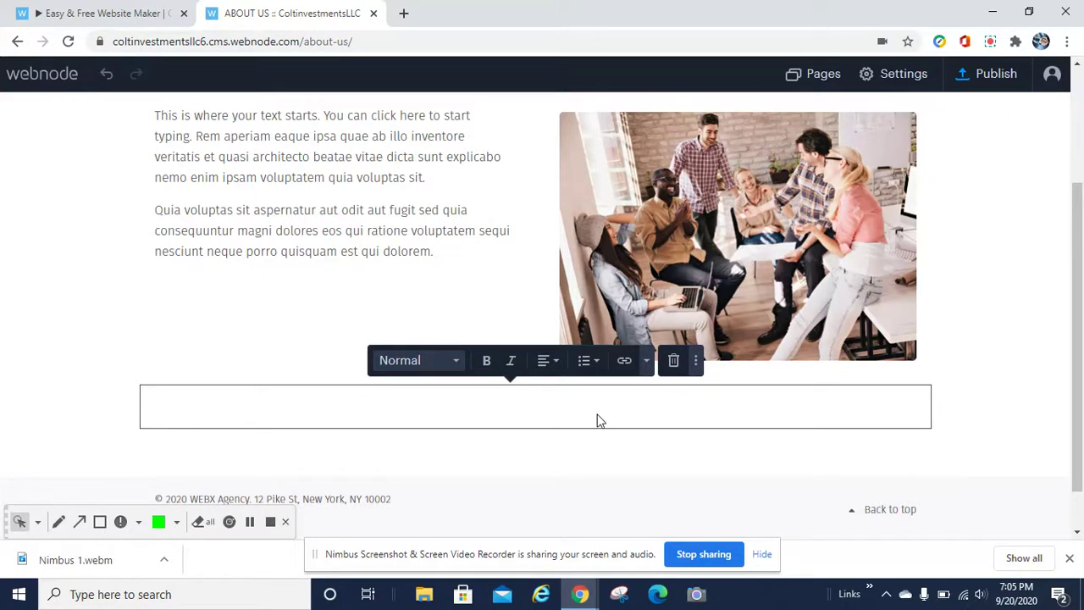
type("OUR COMPANY")
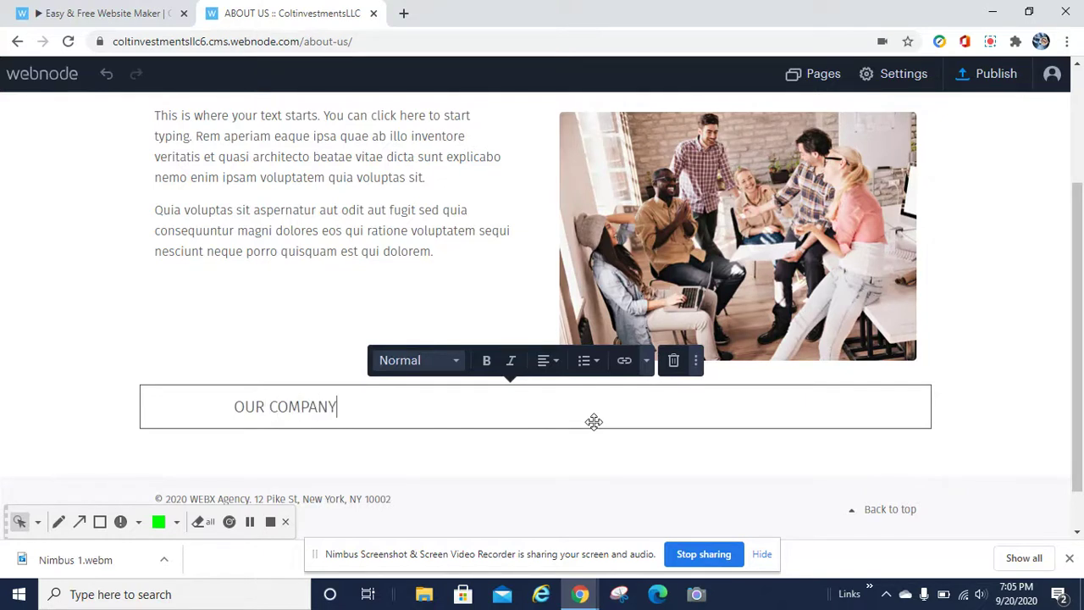
type(" STANDARD")
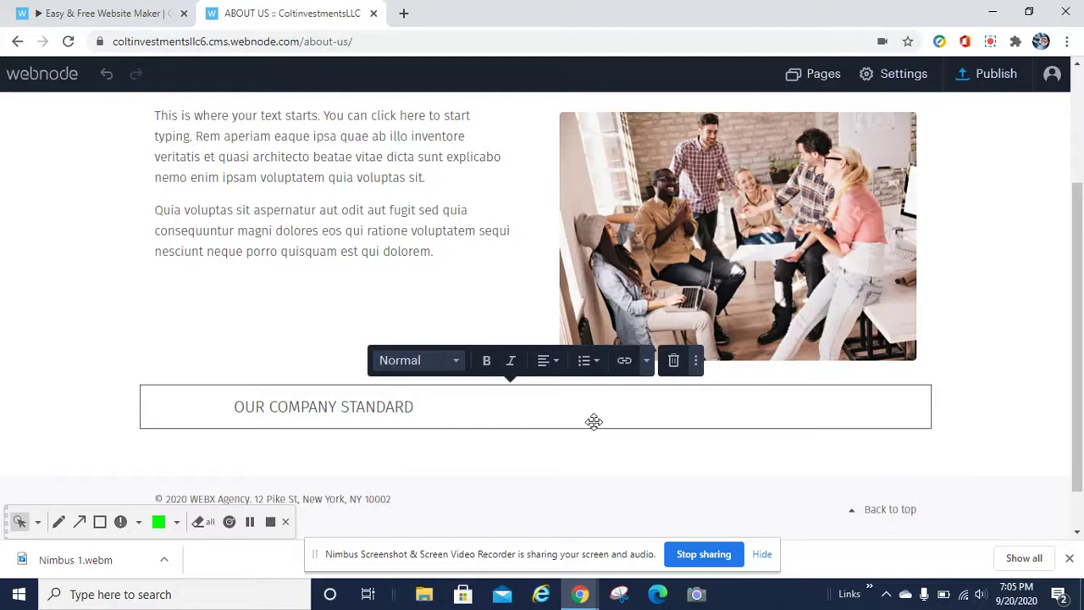
Step: Clear the "OUR COMPANY STANDARD" text and delete its text block from the page
key("BackSpace")
key("BackSpace")
key("BackSpace")
key("BackSpace")
key("BackSpace")
key("BackSpace")
key("BackSpace")
key("BackSpace")
key("BackSpace")
key("BackSpace")
key("BackSpace")
key("BackSpace")
key("BackSpace")
key("BackSpace")
key("BackSpace")
key("BackSpace")
key("BackSpace")
key("BackSpace")
left_click(673, 360)
left_click(565, 359)
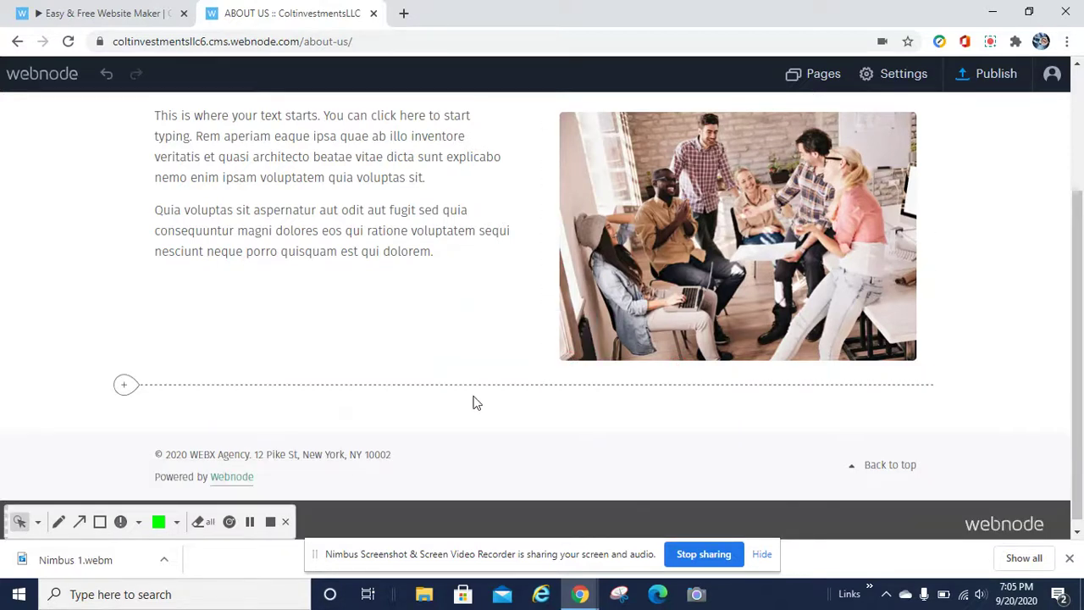
left_click(124, 385)
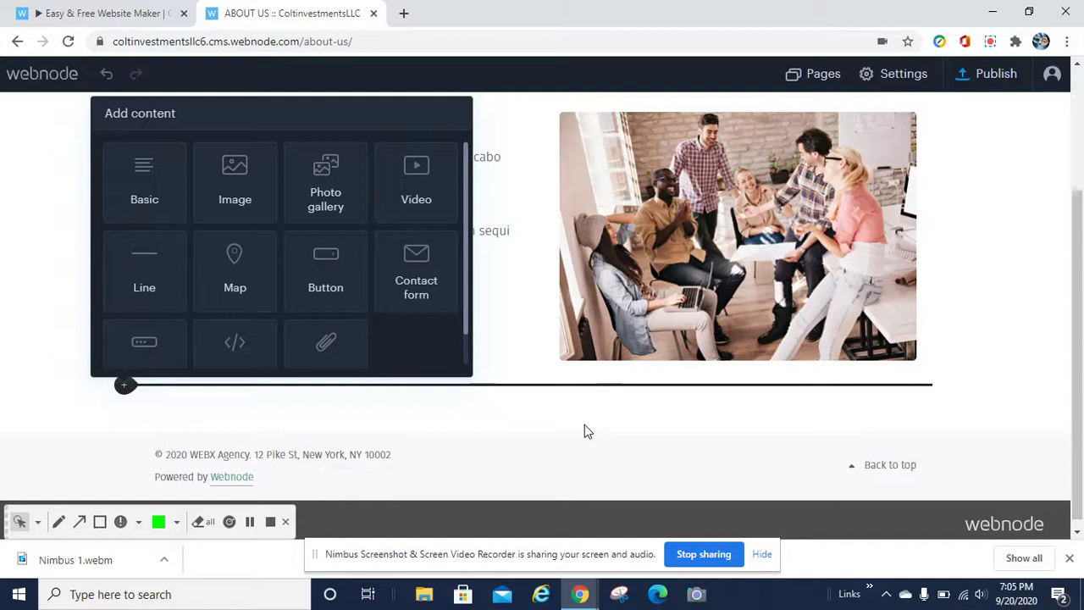
left_click(535, 401)
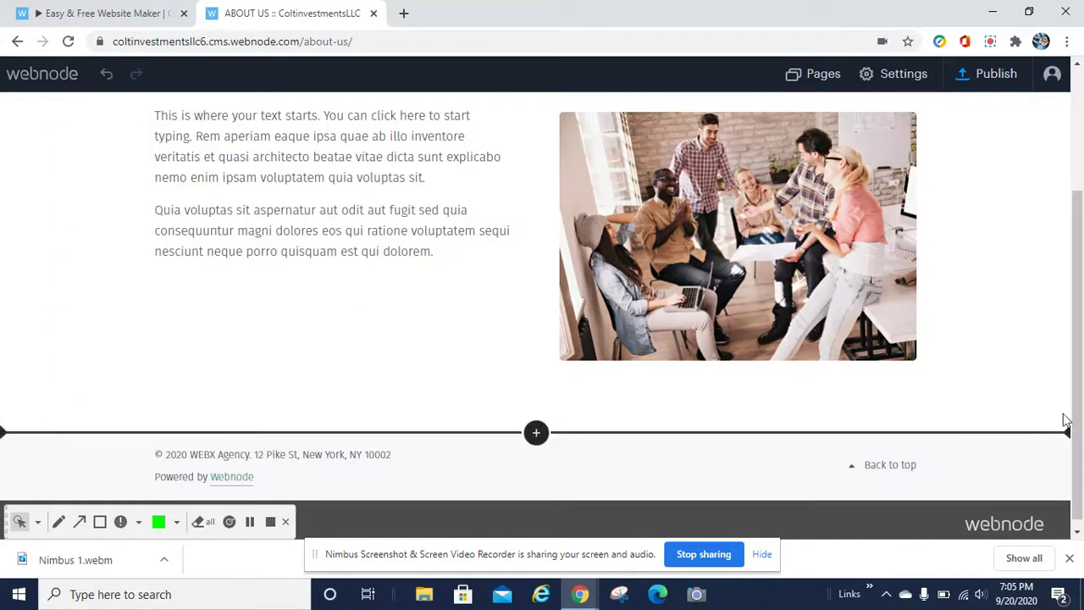
left_click_drag(1076, 430, 1076, 300)
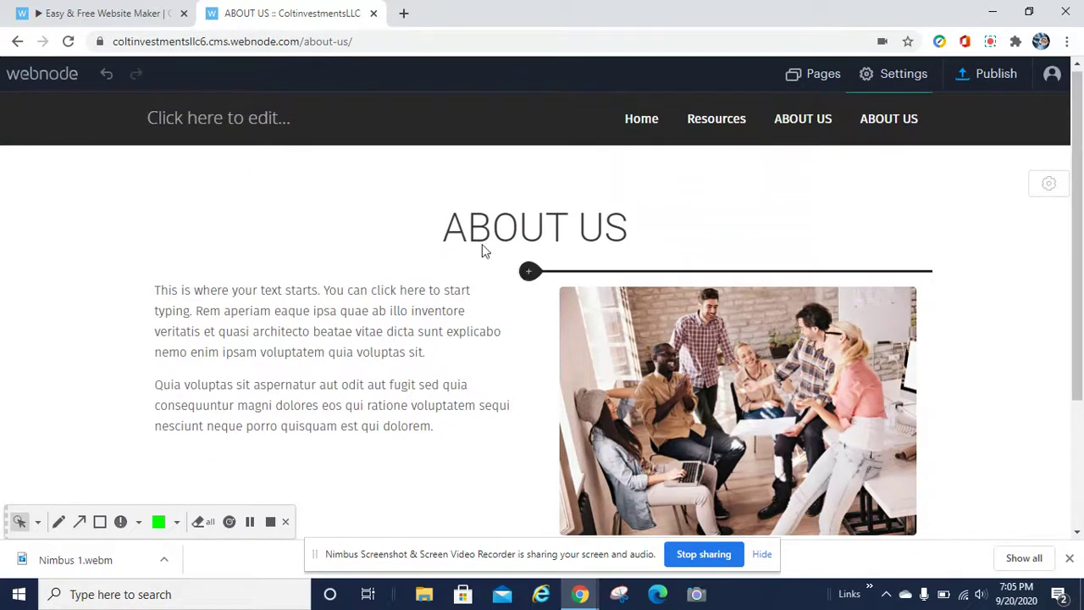
Step: In the page list, nest Services under Resources and return it to the top level directly below Resources
left_click(815, 75)
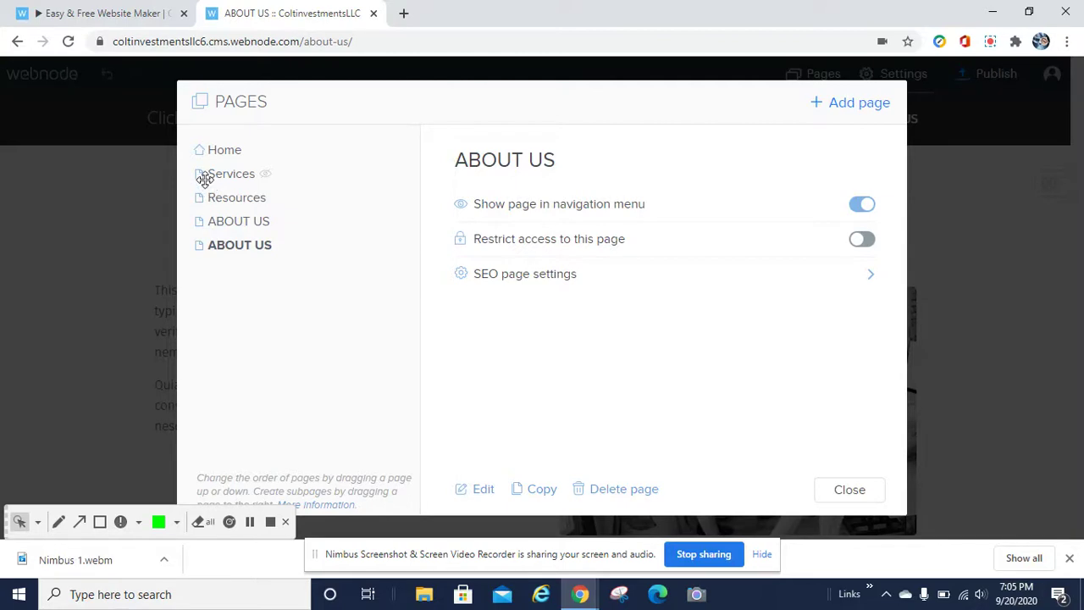
left_click_drag(198, 175, 223, 196)
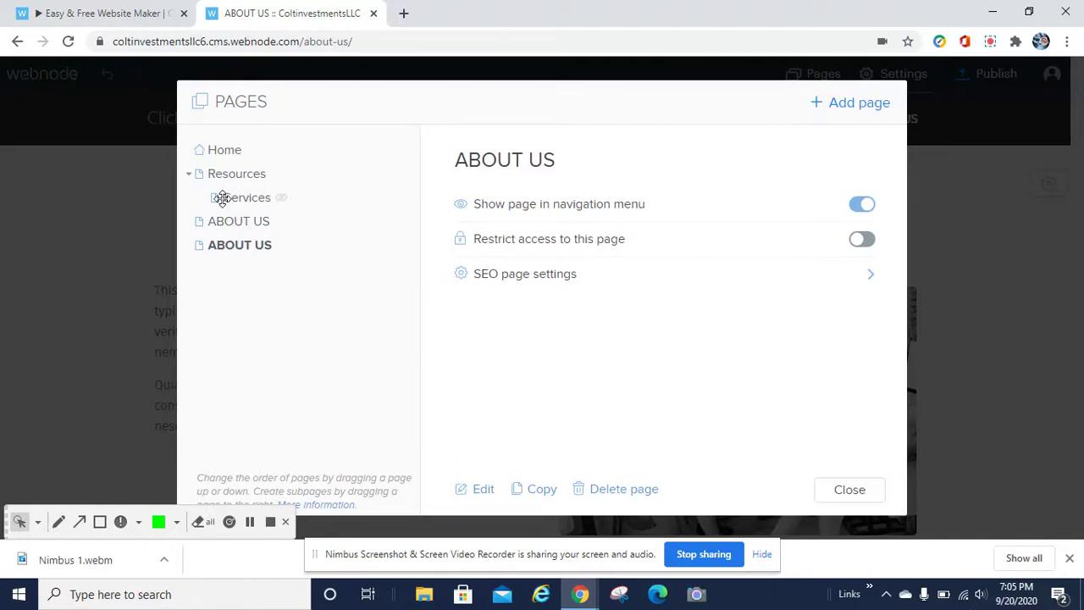
left_click_drag(218, 197, 194, 195)
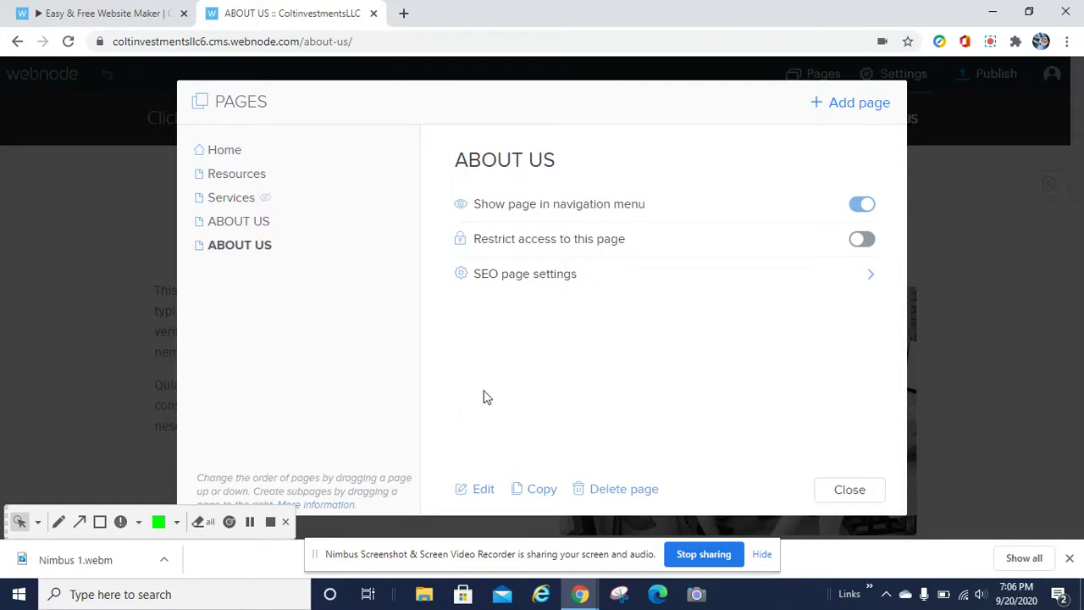
left_click(849, 491)
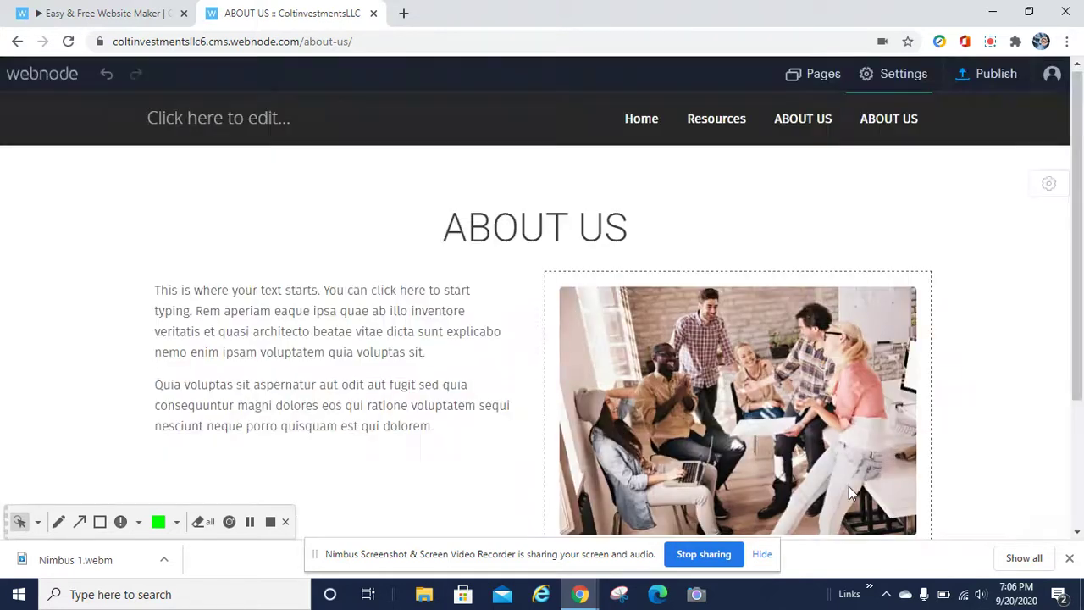
Step: Try nesting the Services page under Resources once more and close the page list
left_click(811, 85)
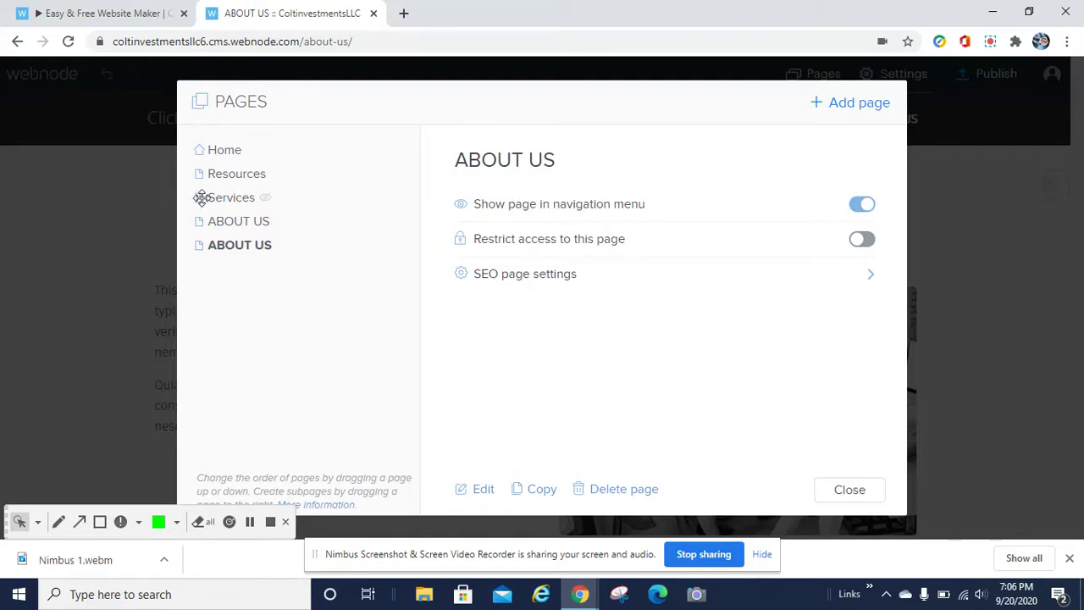
left_click_drag(203, 199, 230, 204)
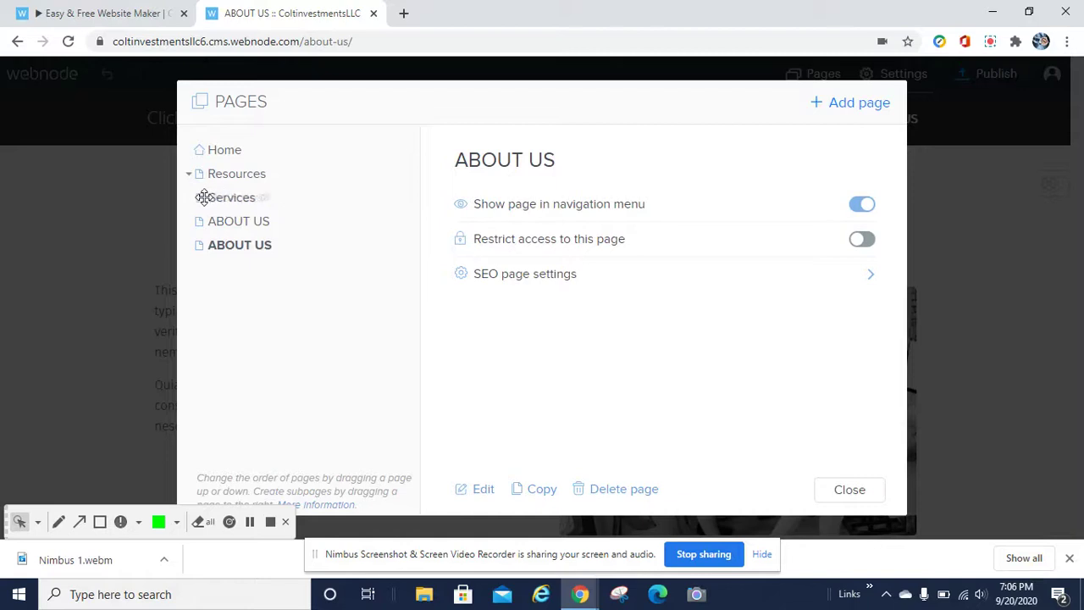
left_click(850, 489)
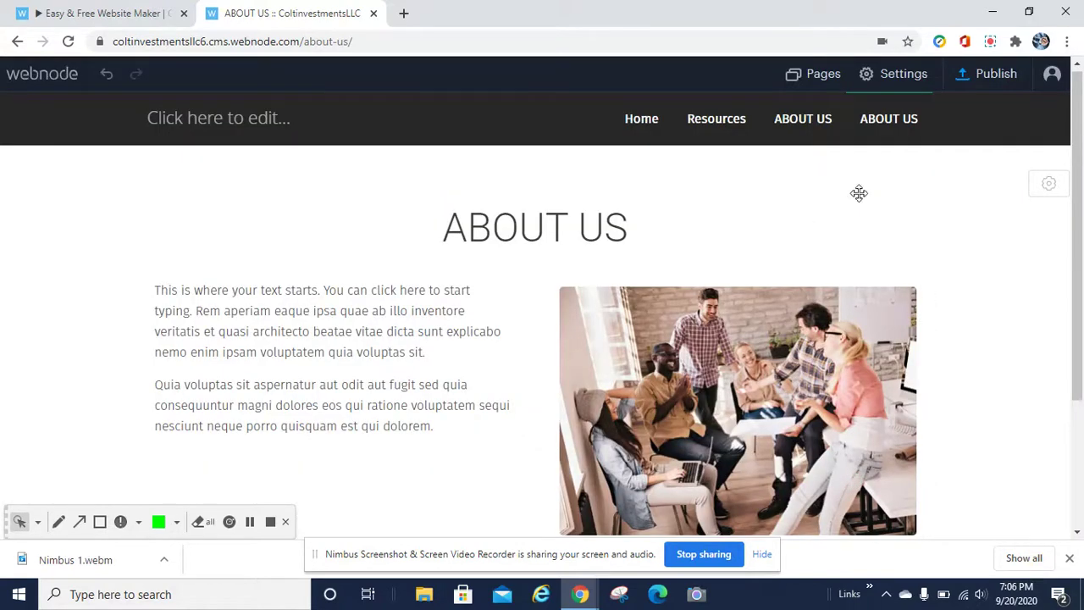
Step: Go to the Home page and add a "Heading with button" section directly below the header
left_click(642, 120)
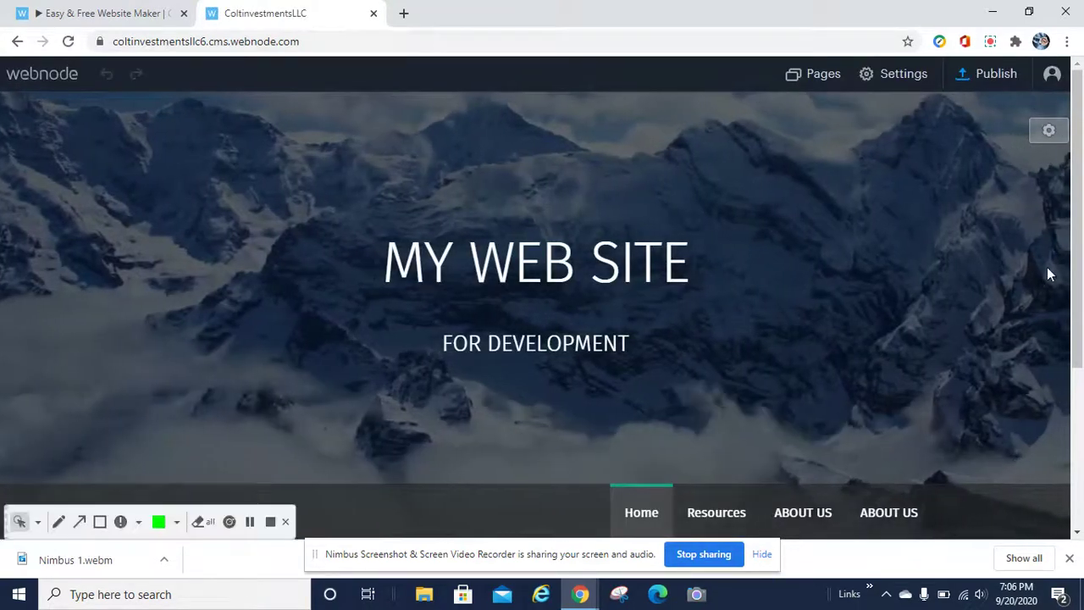
left_click_drag(1072, 201, 1072, 316)
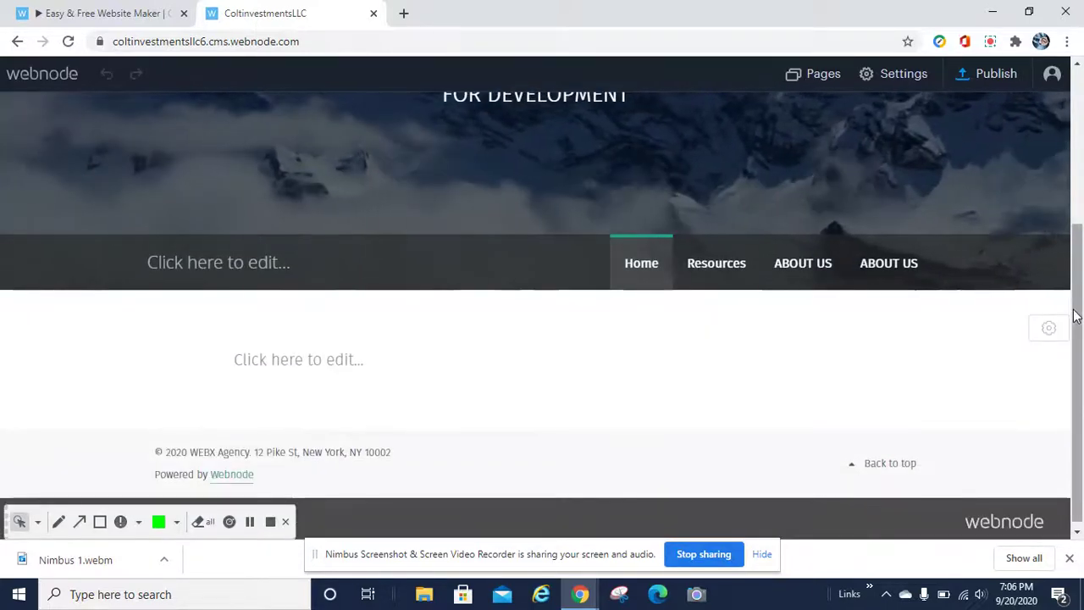
mouse_move(554, 330)
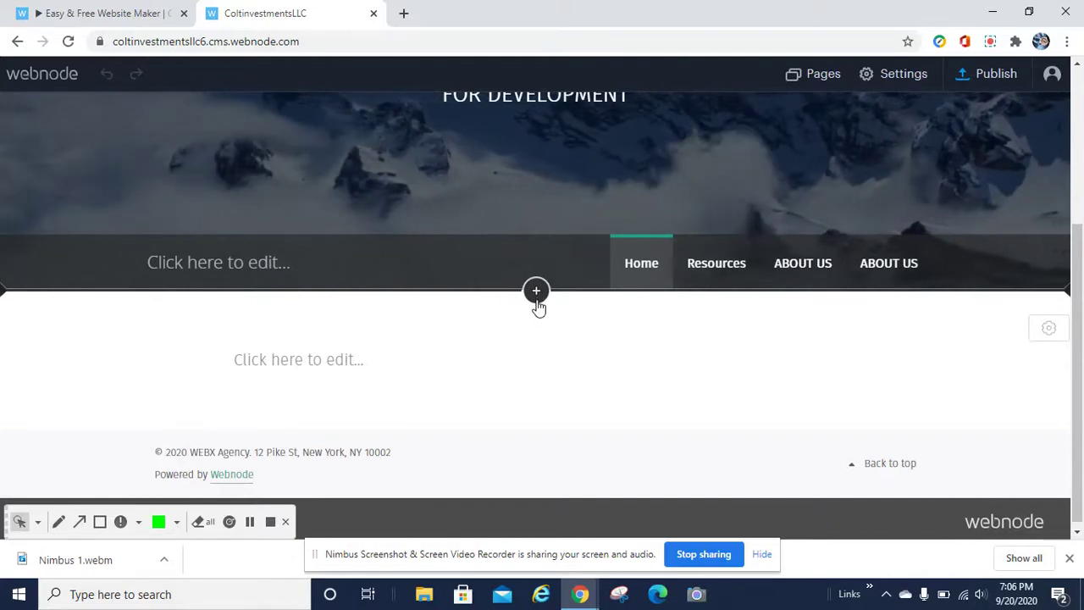
left_click(536, 292)
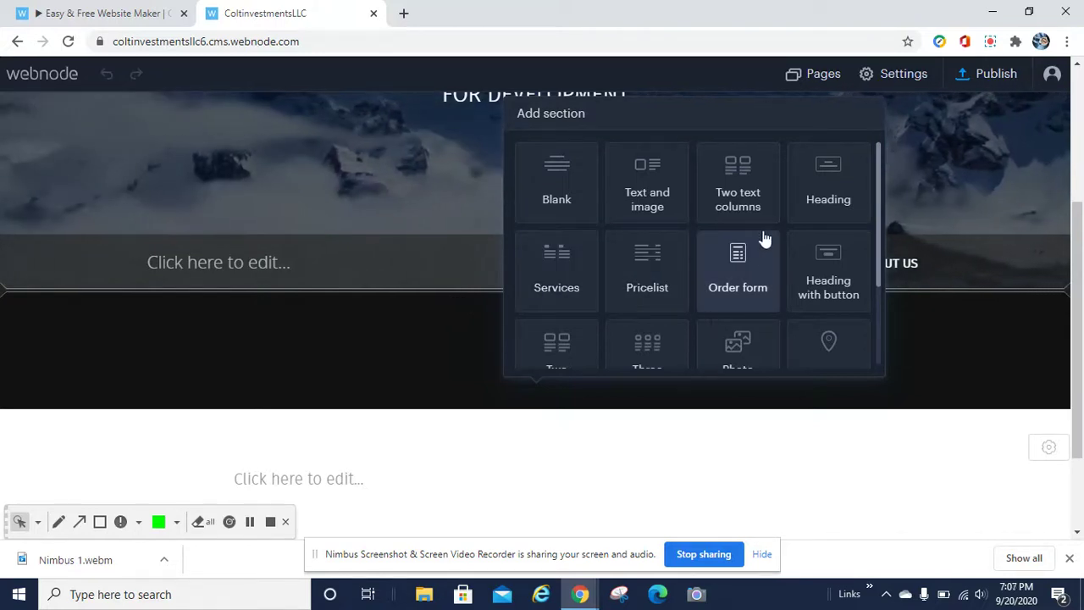
left_click(829, 275)
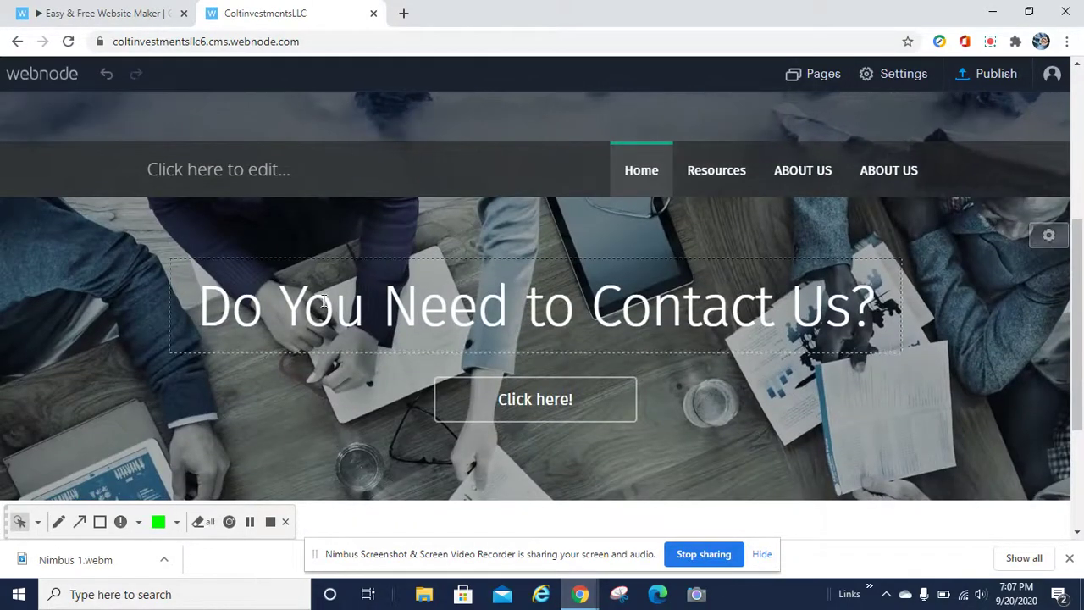
Step: Replace the new section's heading "Do You Need to Contact Us?" with "HEADING STYLE"
left_click(323, 303)
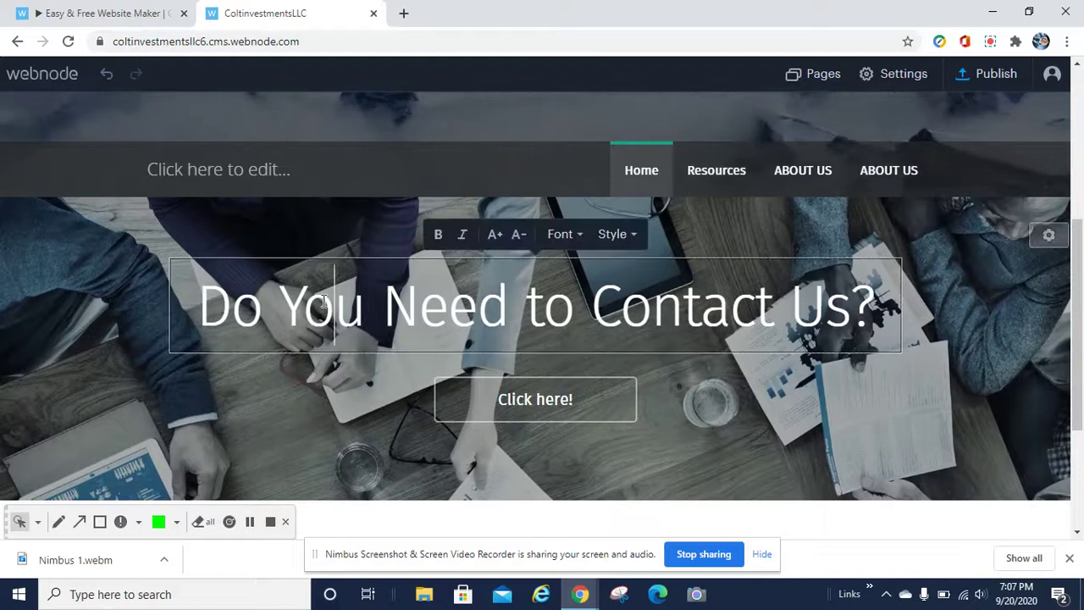
left_click_drag(198, 305, 664, 315)
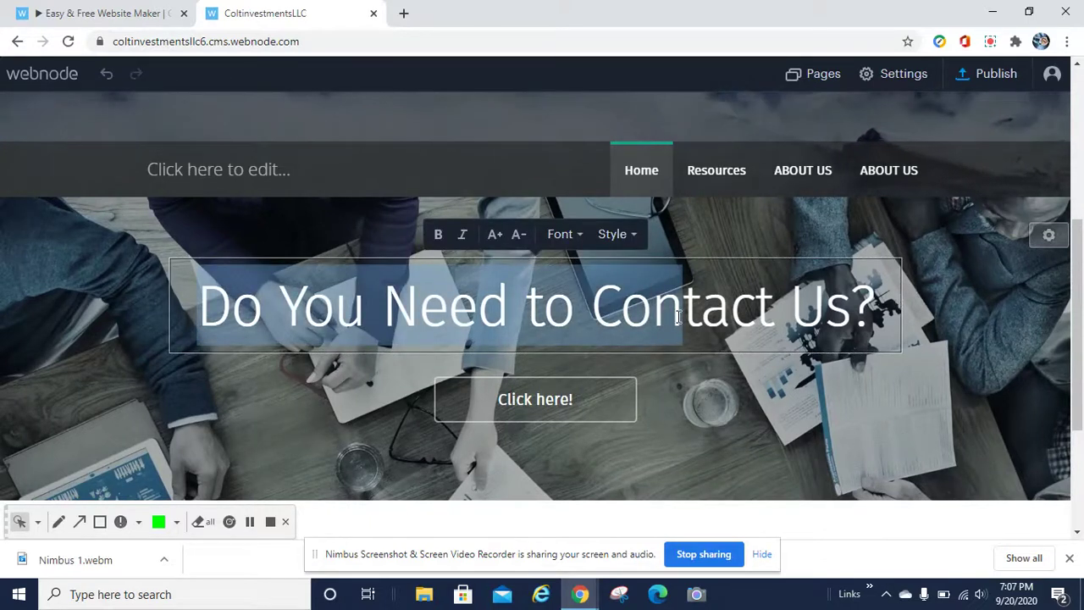
key("Delete")
key("Delete")
key("Delete")
key("Delete")
key("Delete")
key("Delete")
key("Delete")
key("Delete")
key("Delete")
key("Delete")
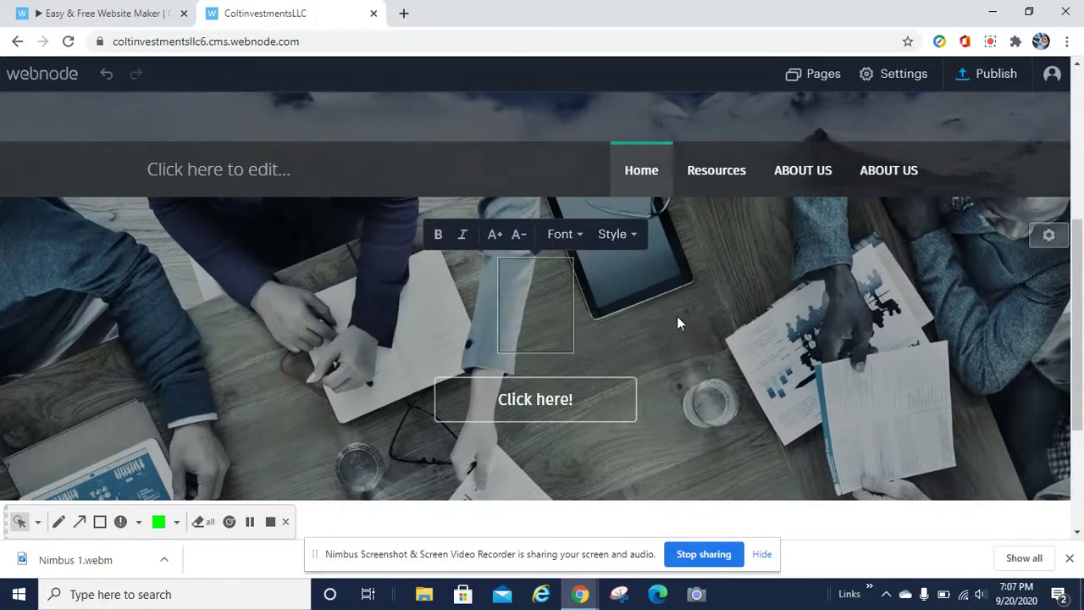
type("HEADING ")
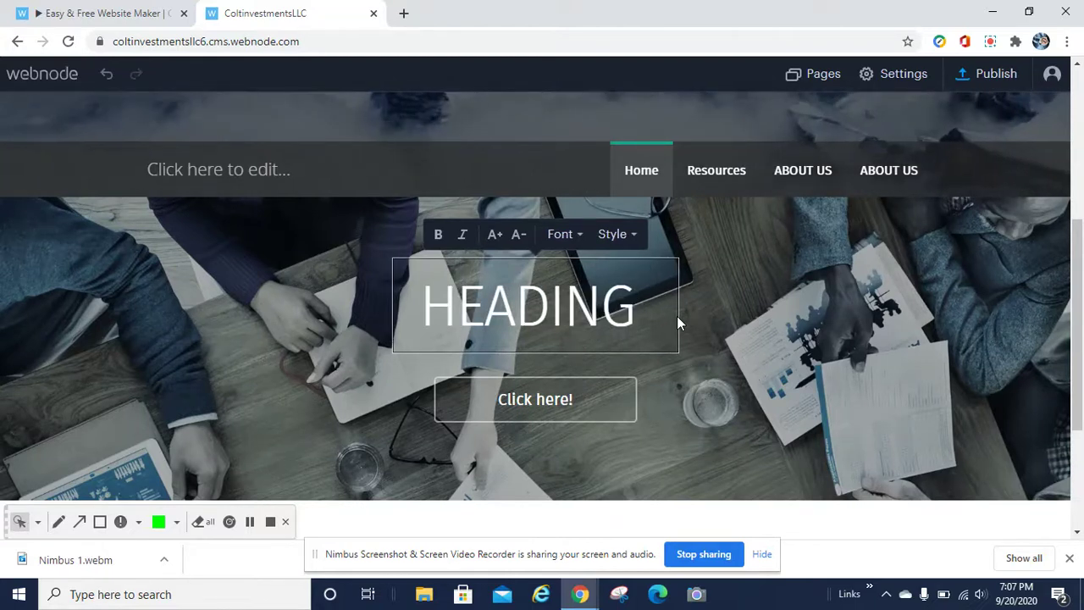
type("STYLE")
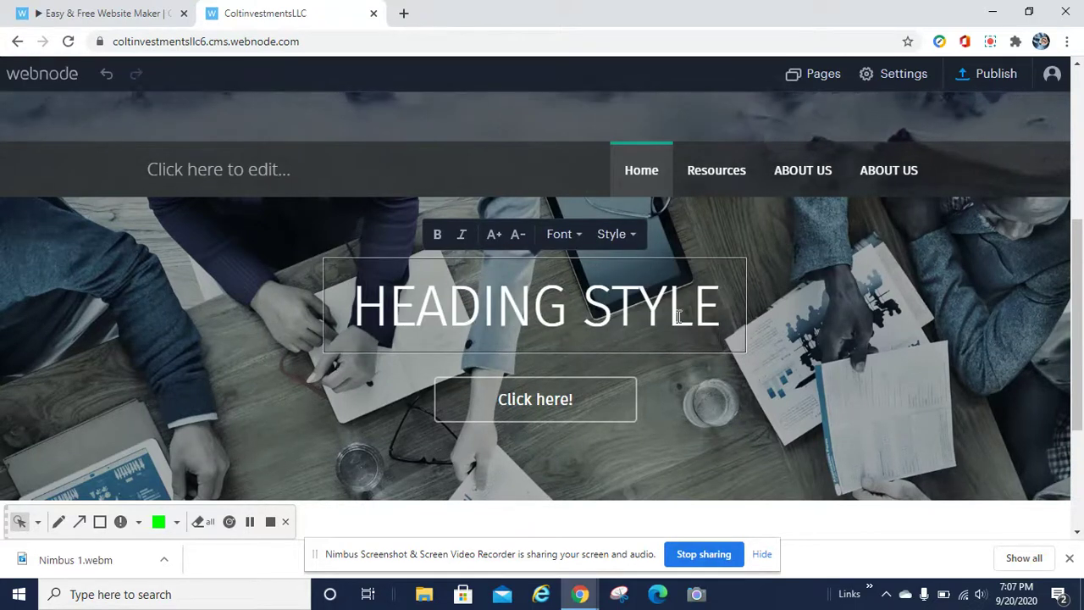
Step: Link the "Click here!" button below the heading to the Resources page
left_click(555, 402)
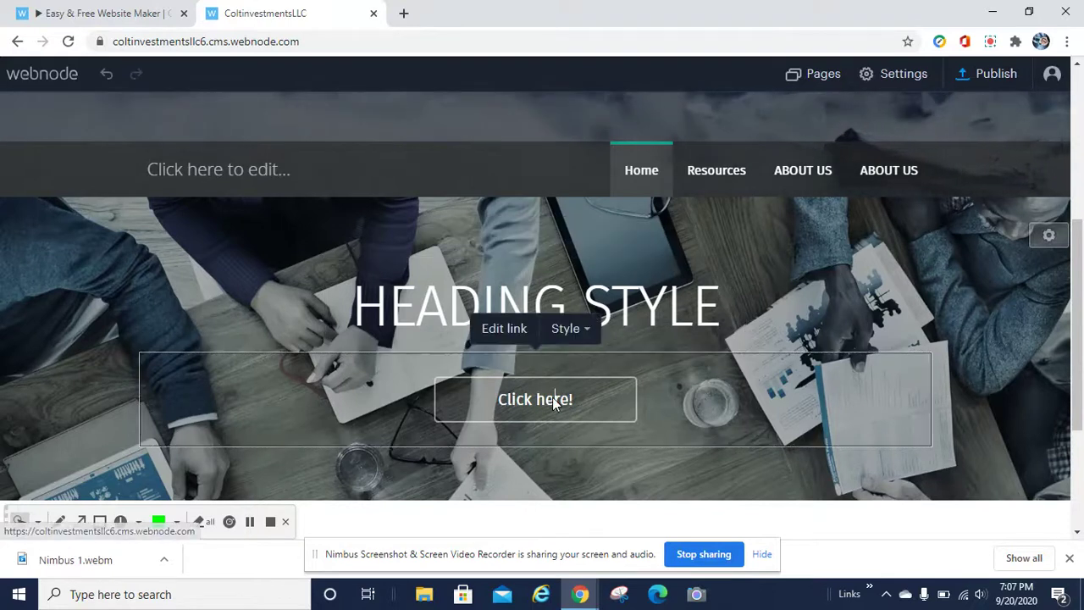
left_click(508, 334)
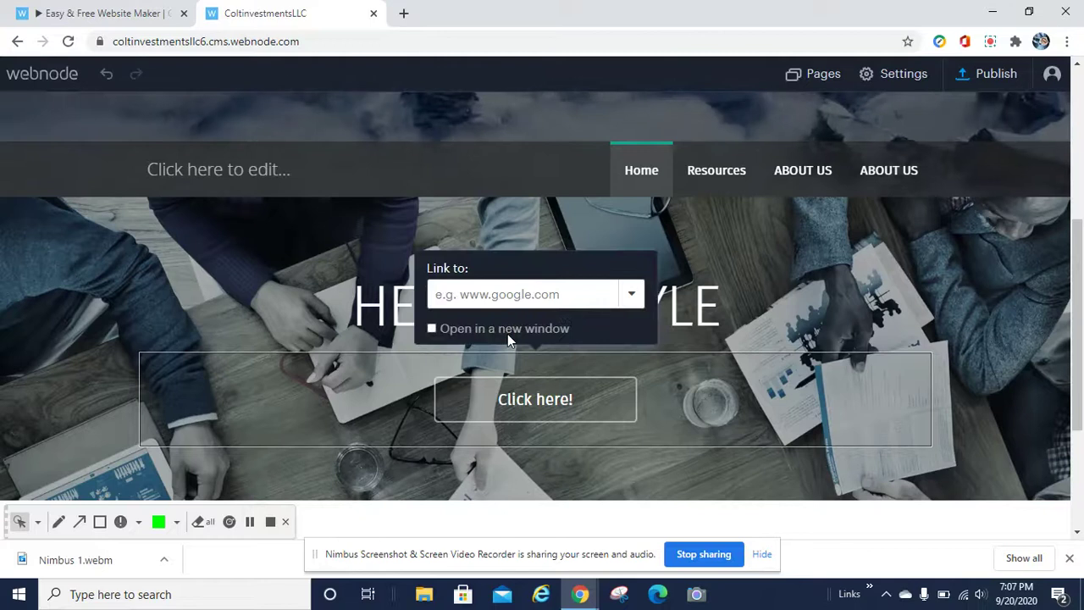
left_click(632, 296)
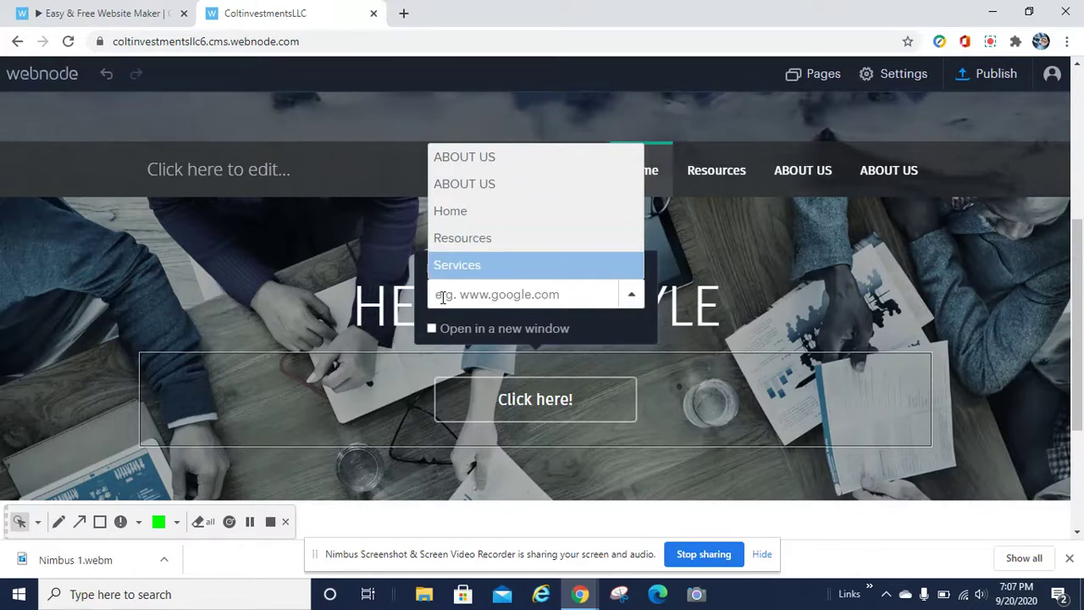
left_click(455, 240)
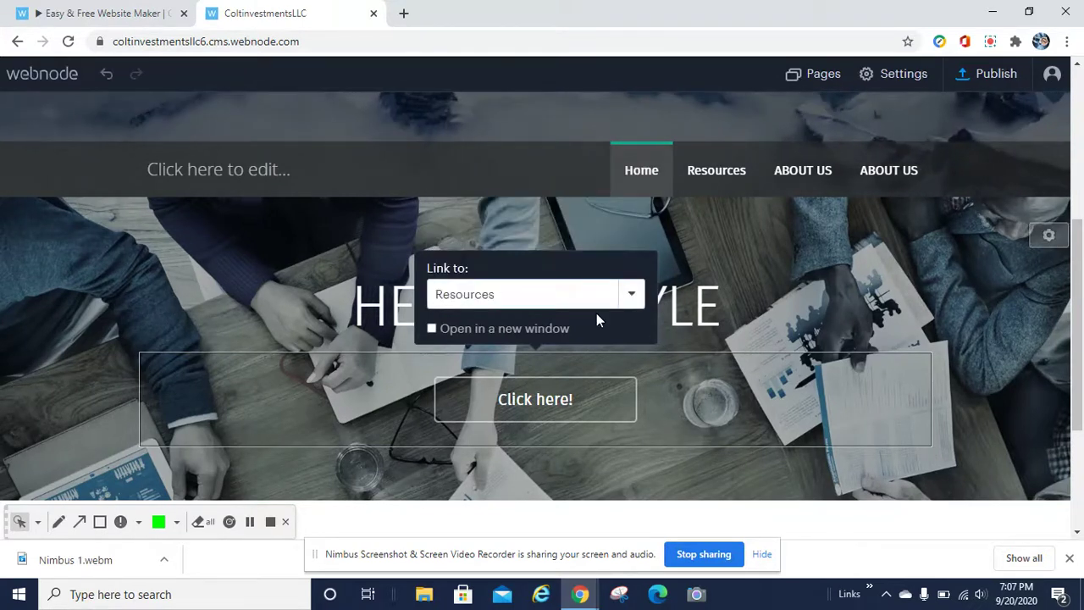
left_click(595, 347)
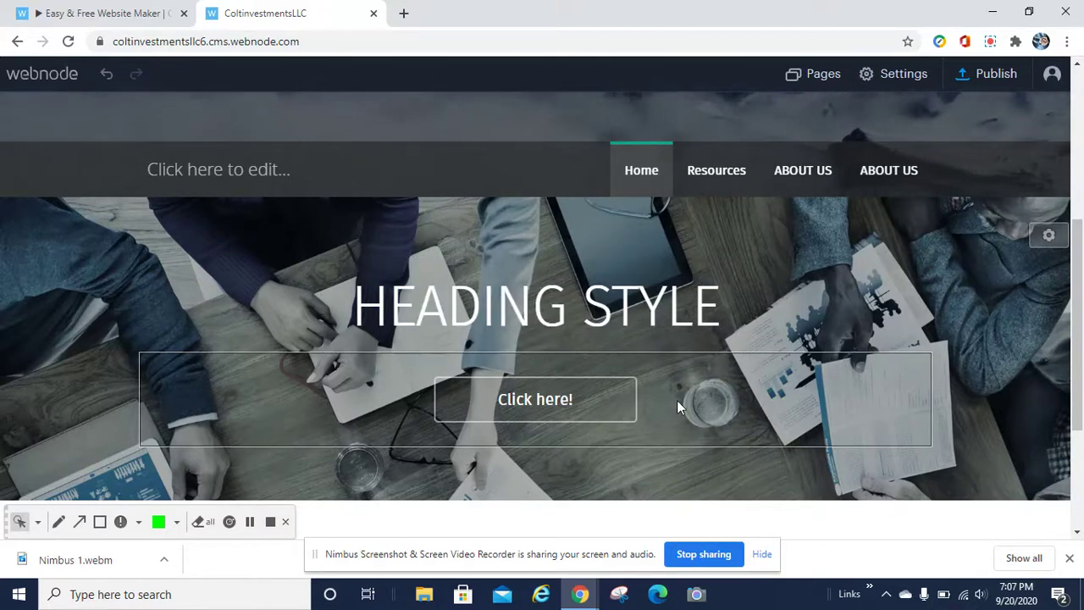
Step: Replace the button's "Click here!" label with "RESOURCES"
left_click(526, 399)
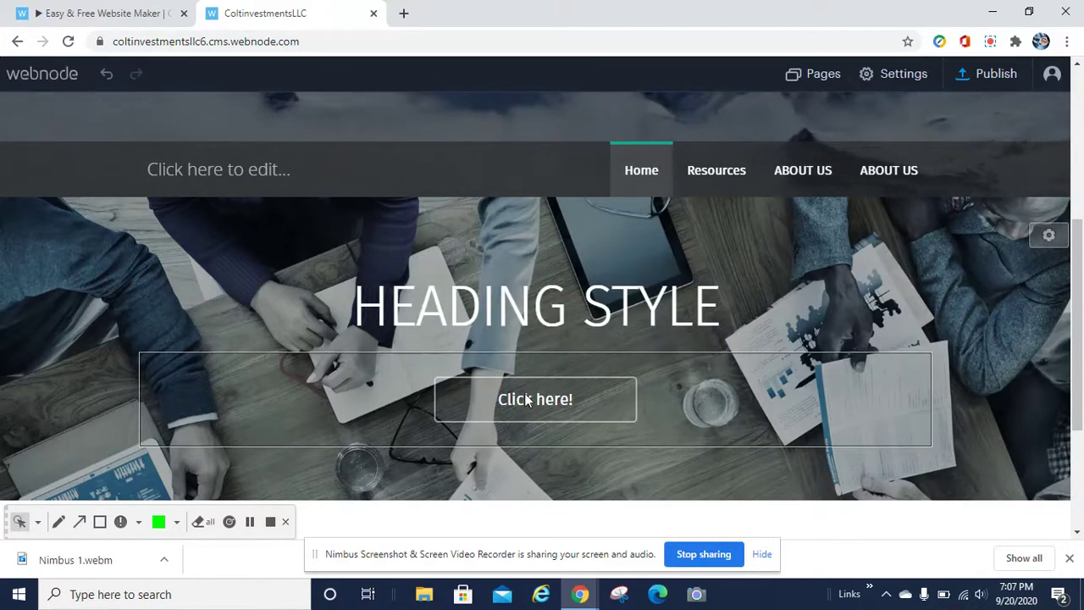
key("BackSpace")
key("BackSpace")
key("BackSpace")
key("BackSpace")
key("BackSpace")
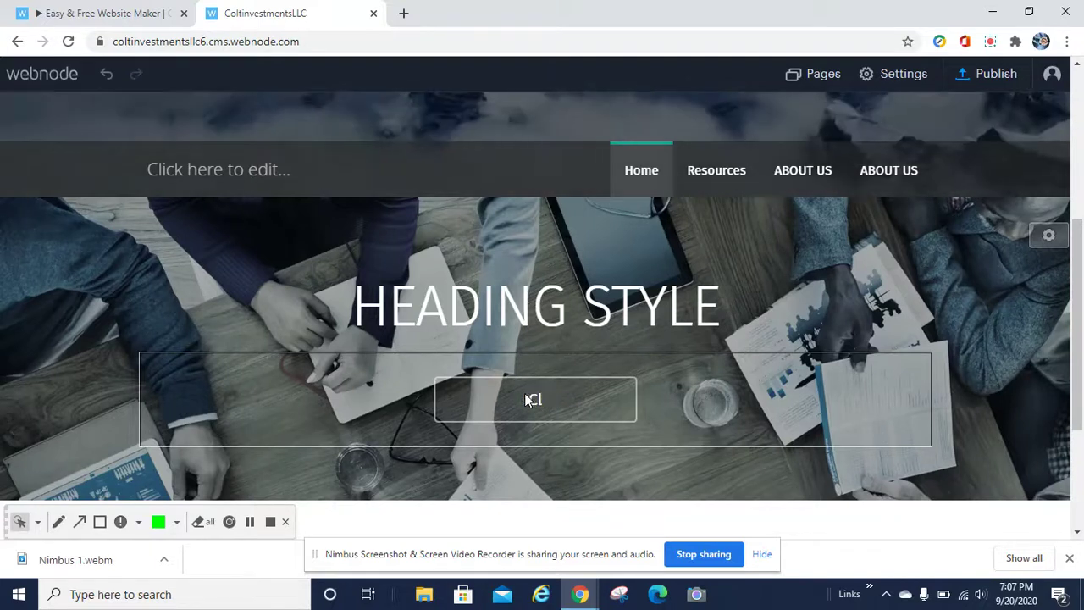
type("RESOURCES")
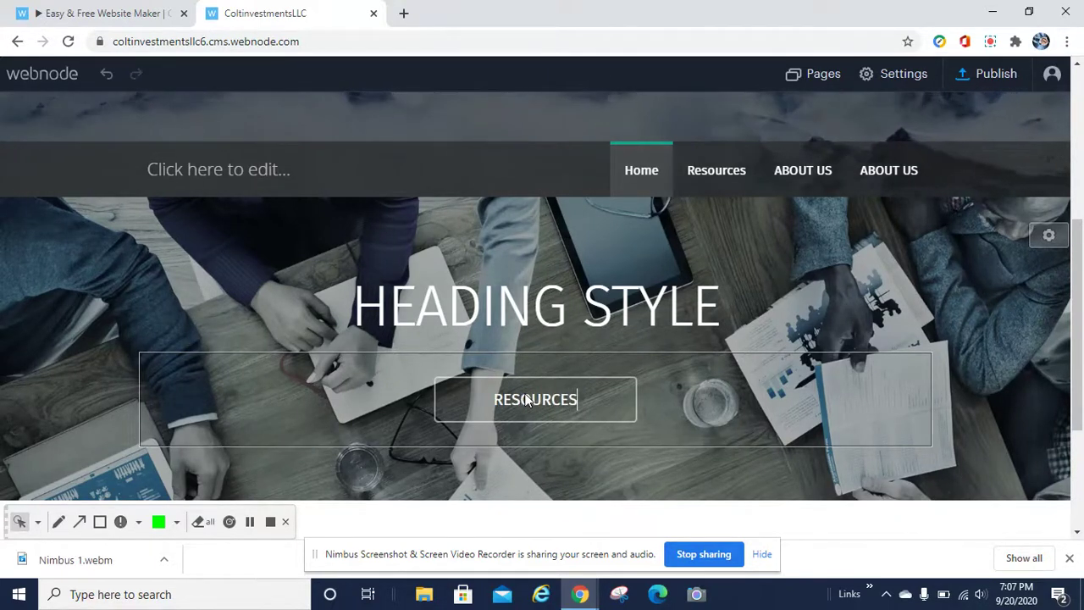
key("Escape")
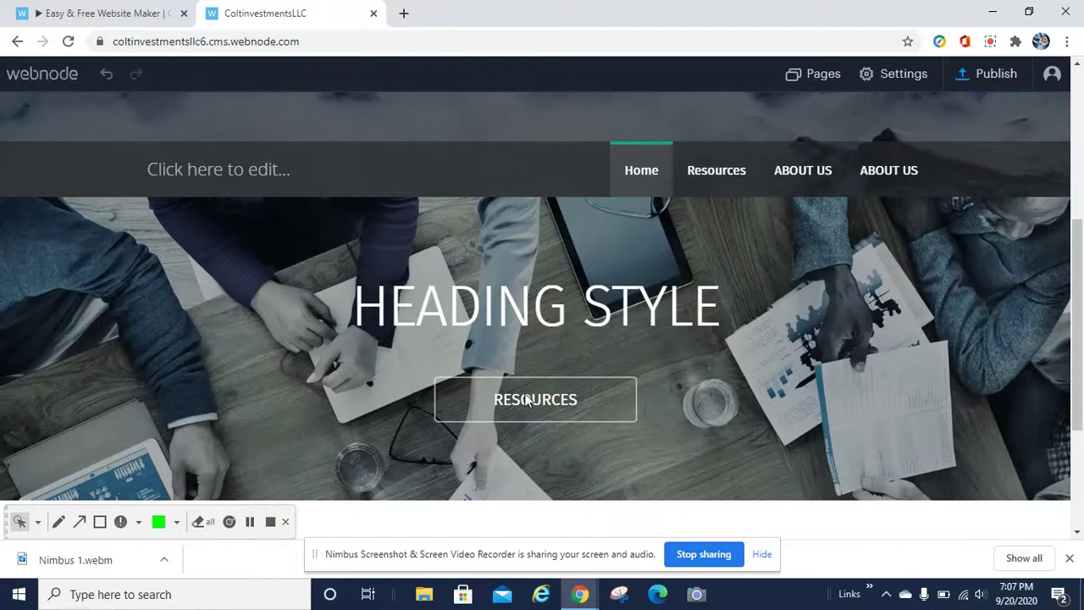
Step: Check which page the RESOURCES button links to
left_click(480, 395)
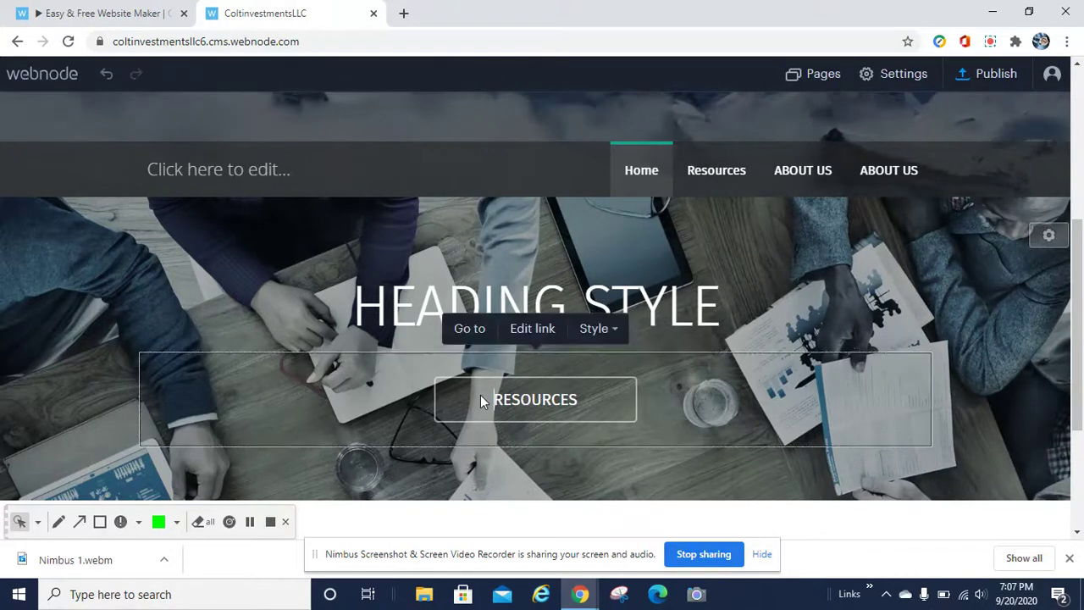
left_click(543, 330)
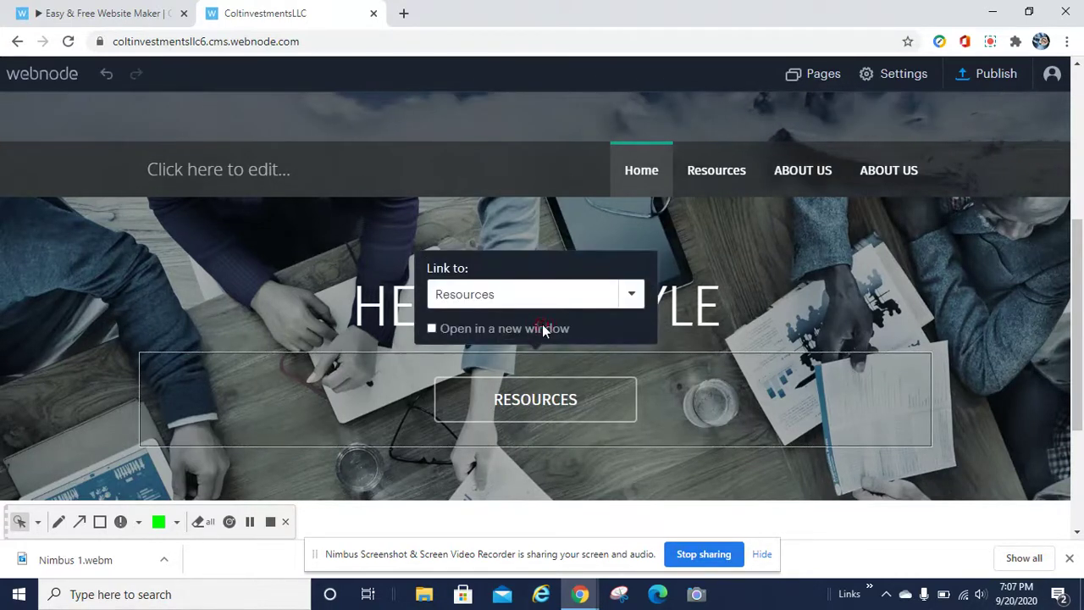
left_click(674, 401)
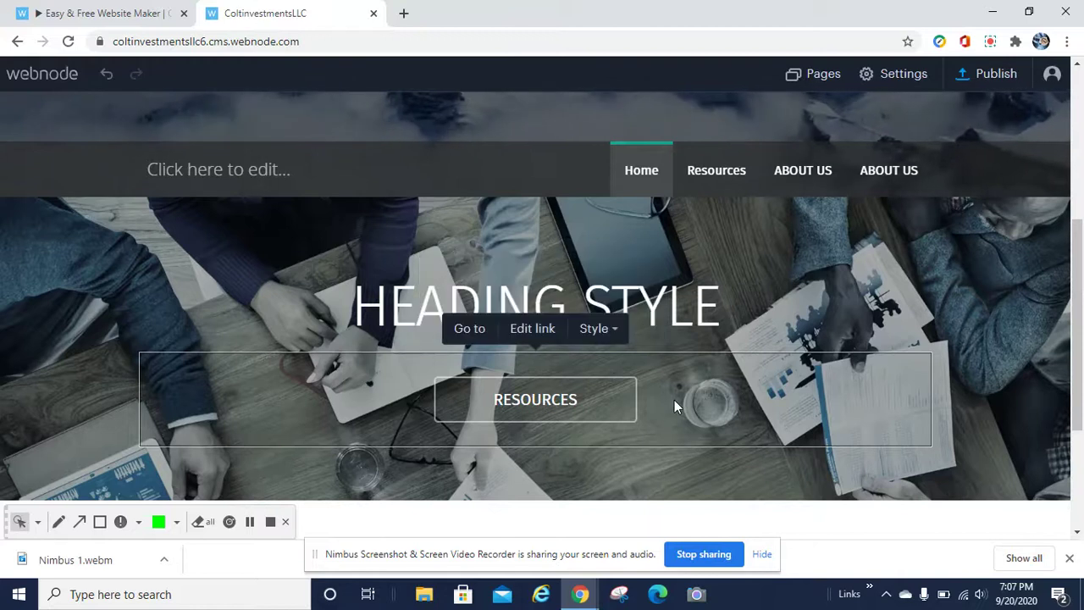
Step: Try Style 4 and Style 5 on the RESOURCES button and settle on Style 3
left_click(615, 334)
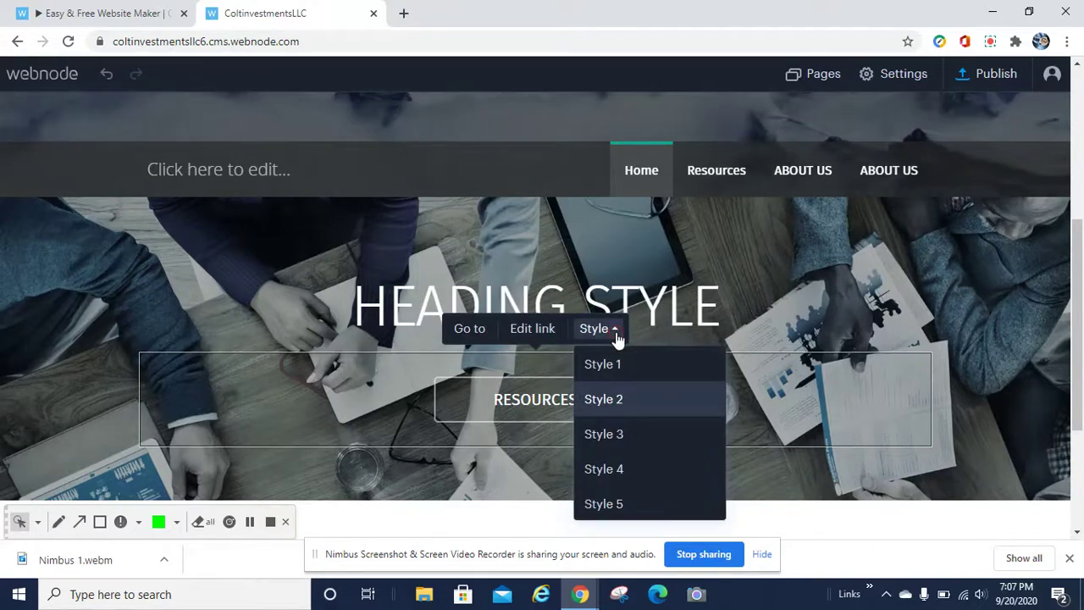
left_click(619, 442)
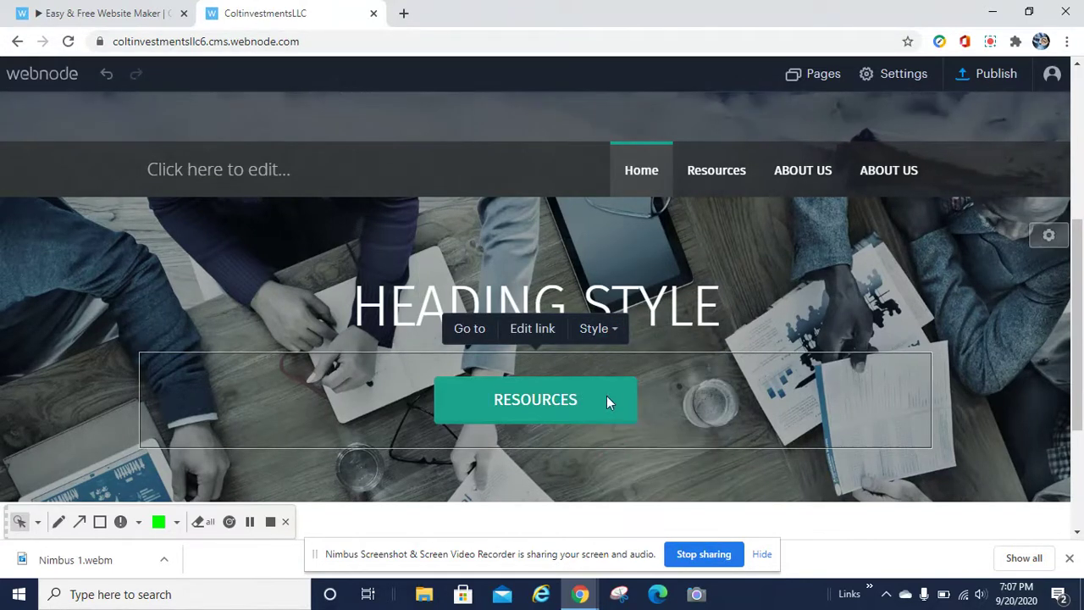
left_click(613, 335)
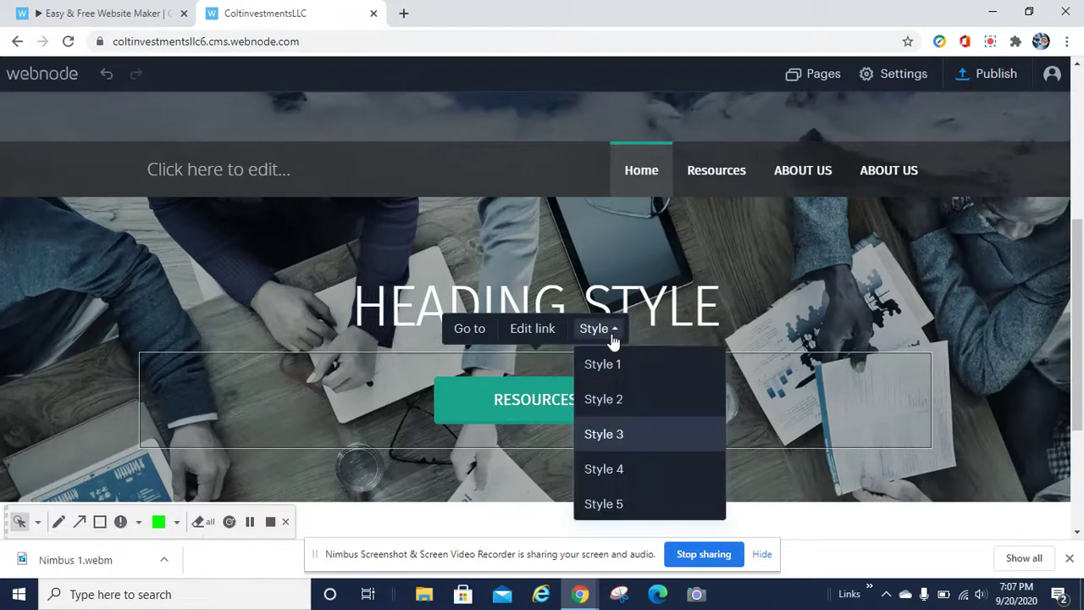
left_click(613, 466)
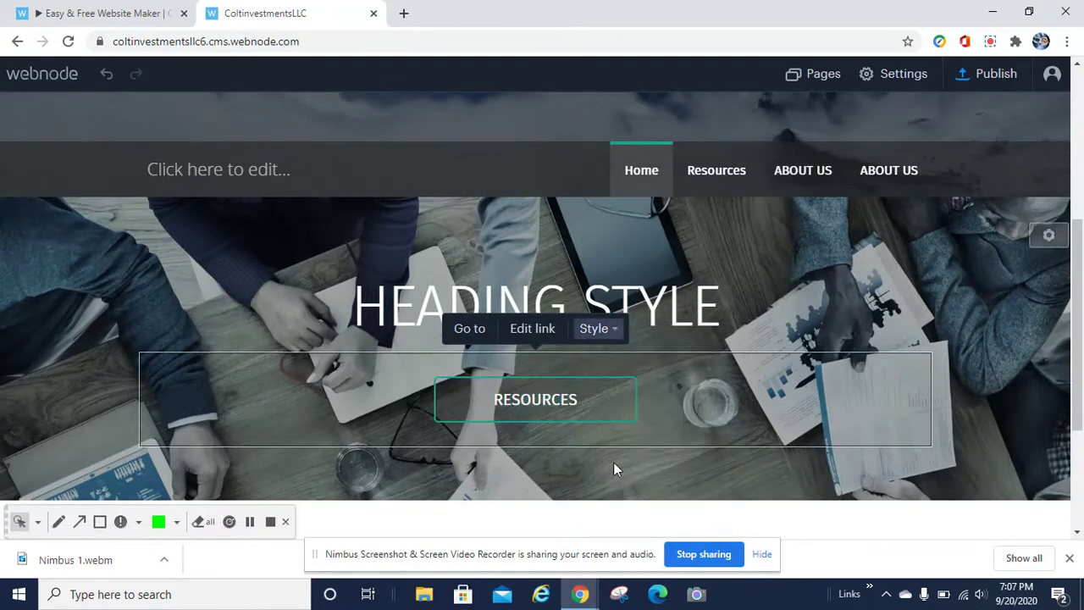
left_click(603, 337)
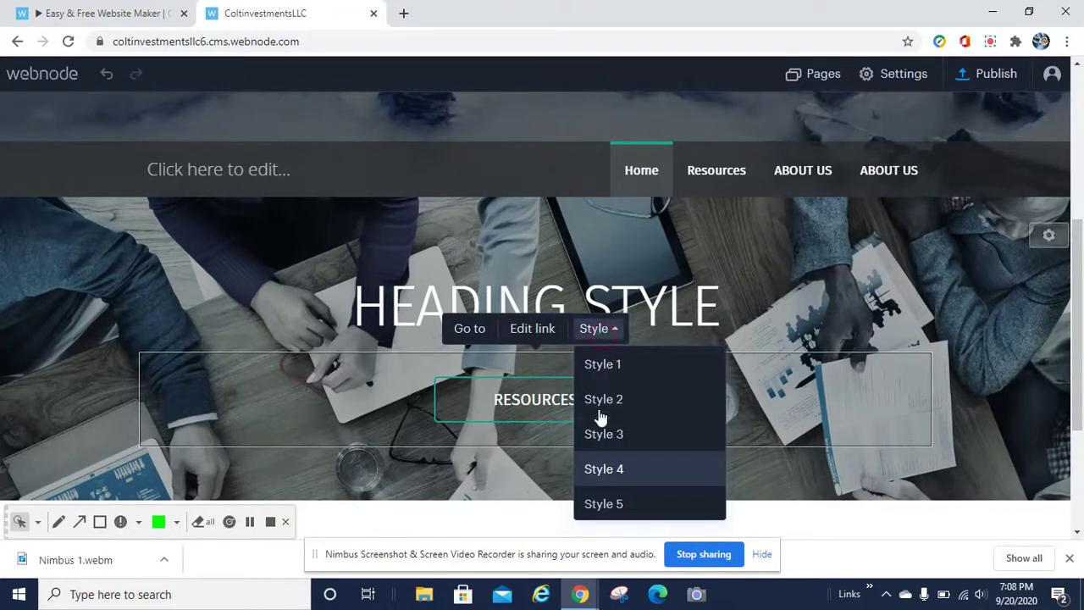
left_click(605, 505)
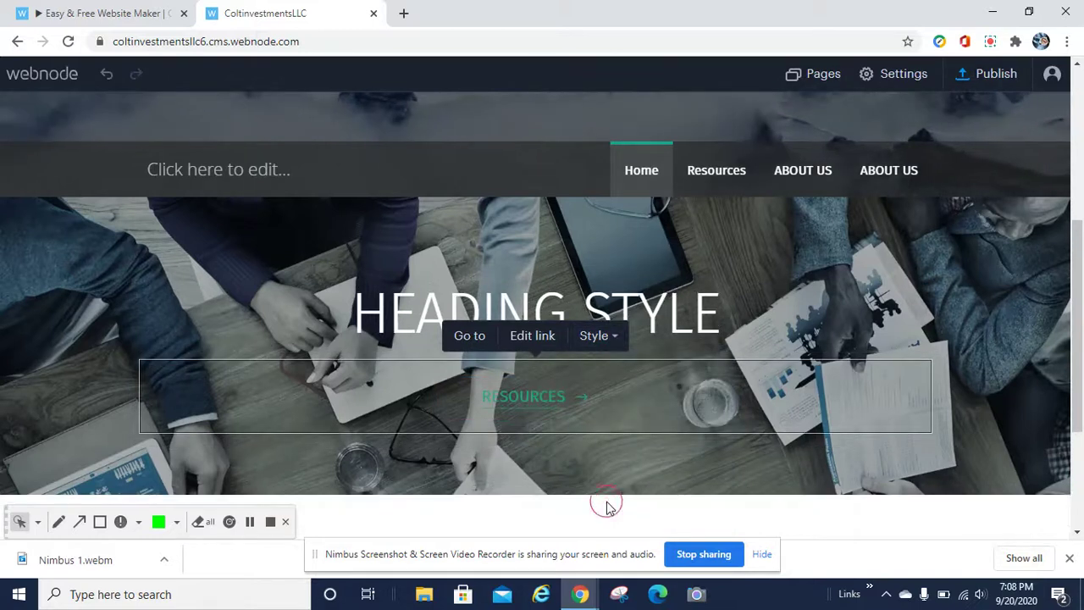
left_click(603, 338)
left_click(607, 440)
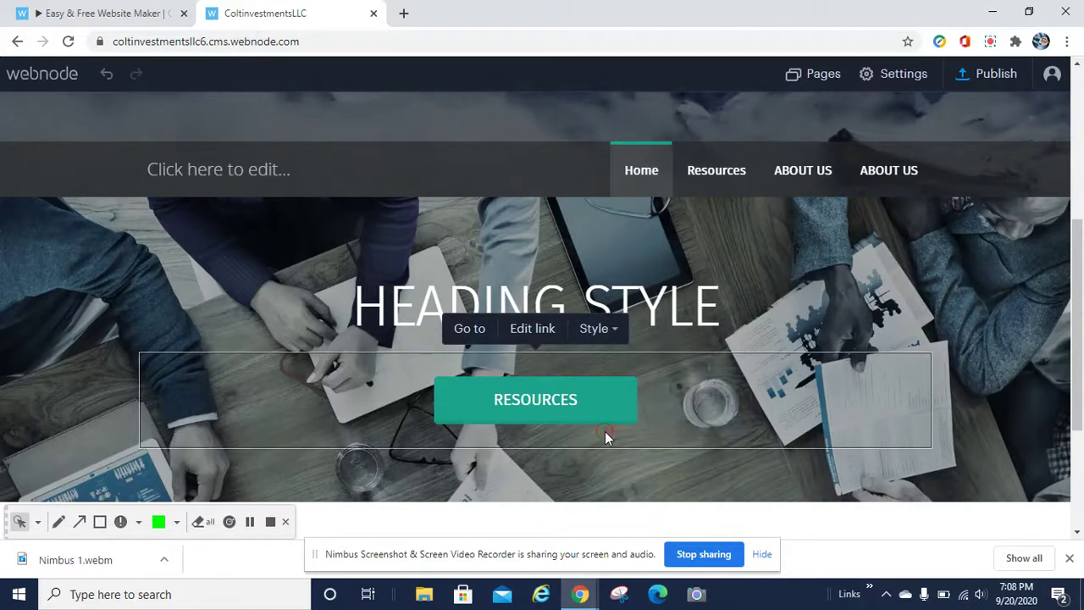
left_click(984, 405)
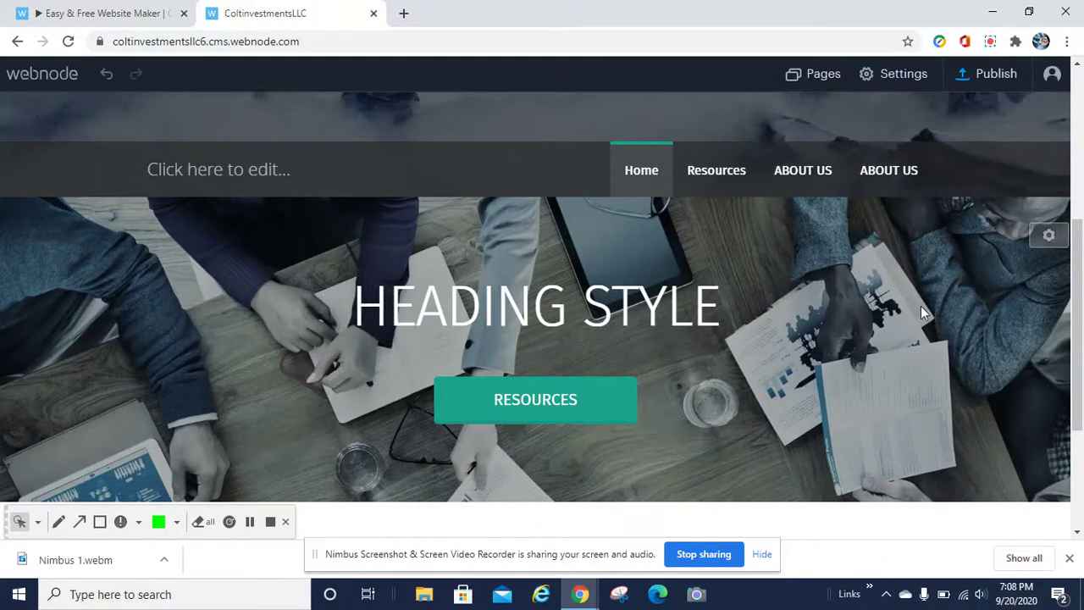
Step: Try the snowy mountain background on the section, set the red dunes image instead, and look through the image library
left_click(1044, 241)
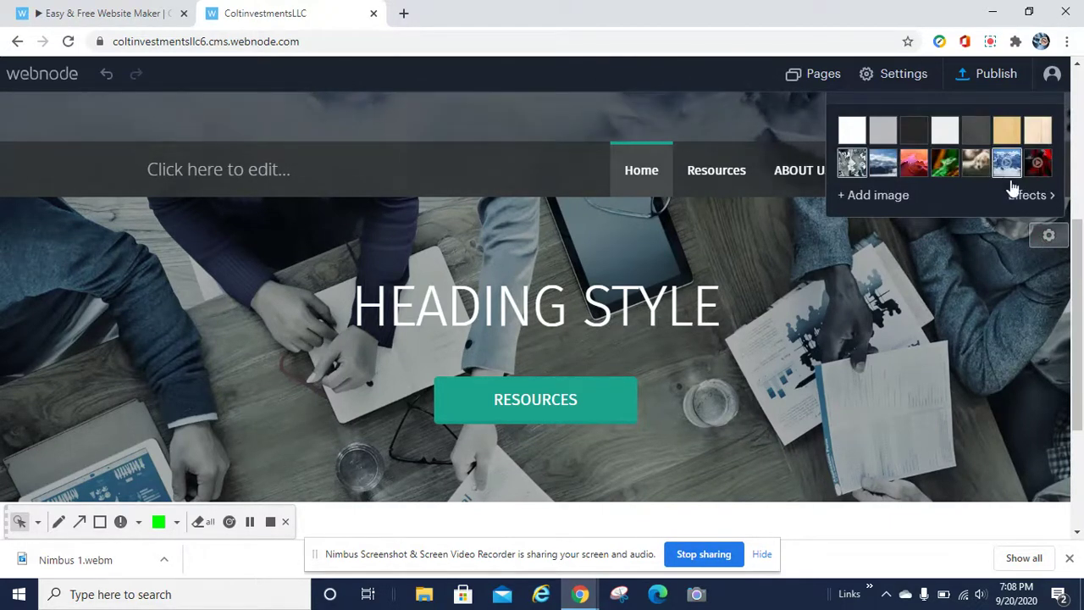
left_click(1008, 173)
left_click(1001, 266)
scroll(1080, 259, "up", 1)
scroll(1080, 258, "up", 2)
scroll(1067, 280, "down", 1)
left_click(1048, 296)
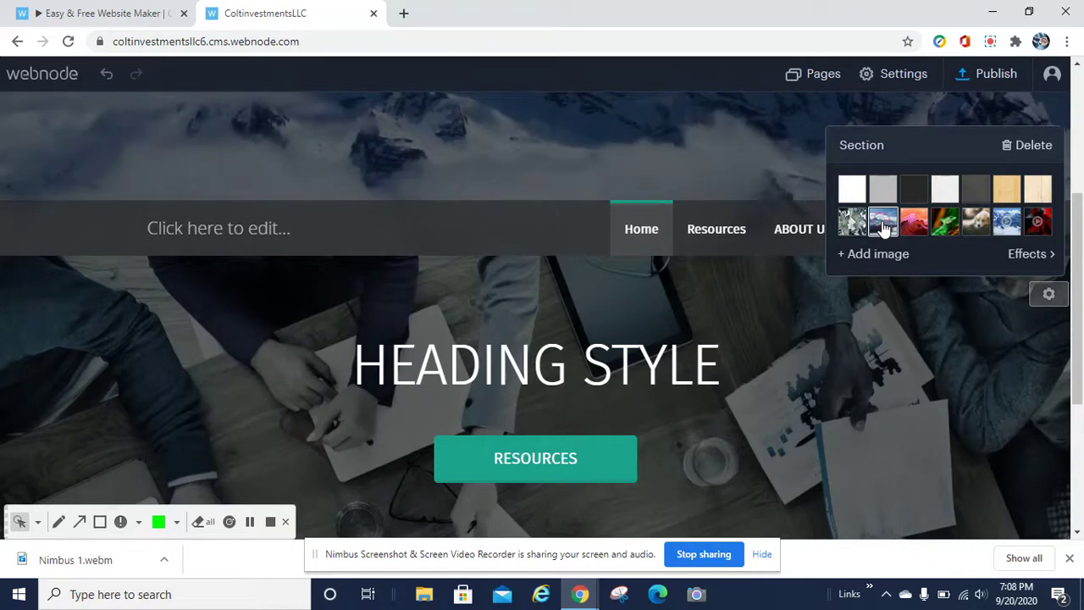
left_click(881, 222)
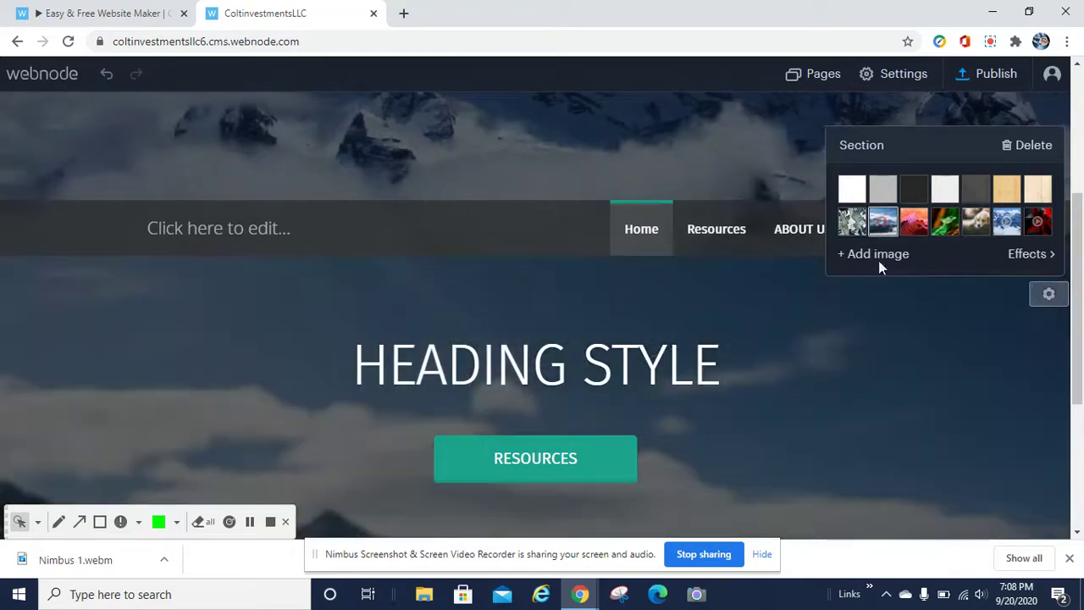
left_click(921, 227)
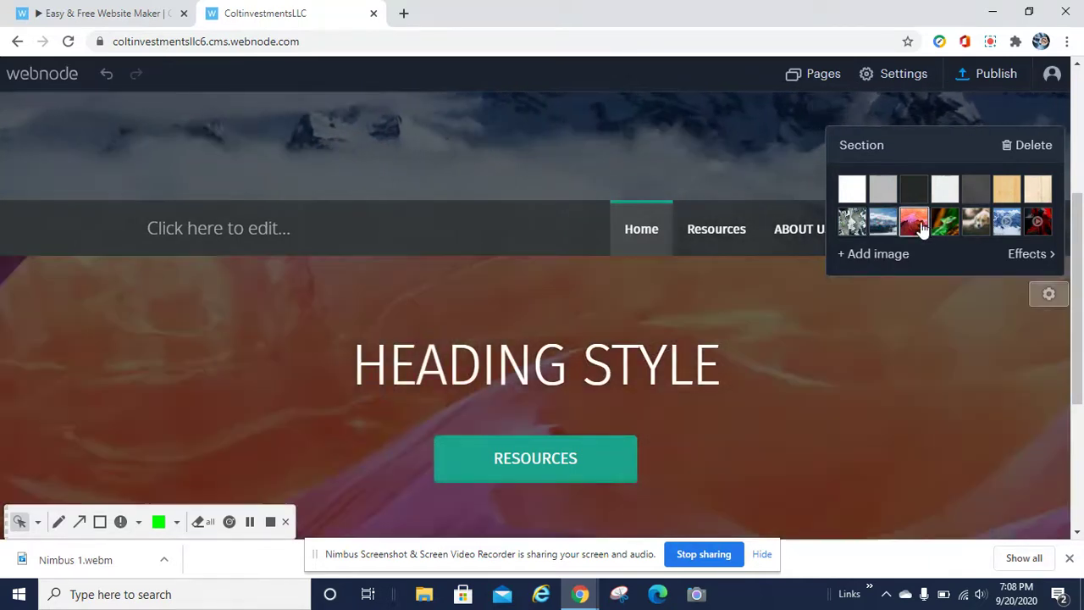
left_click(877, 254)
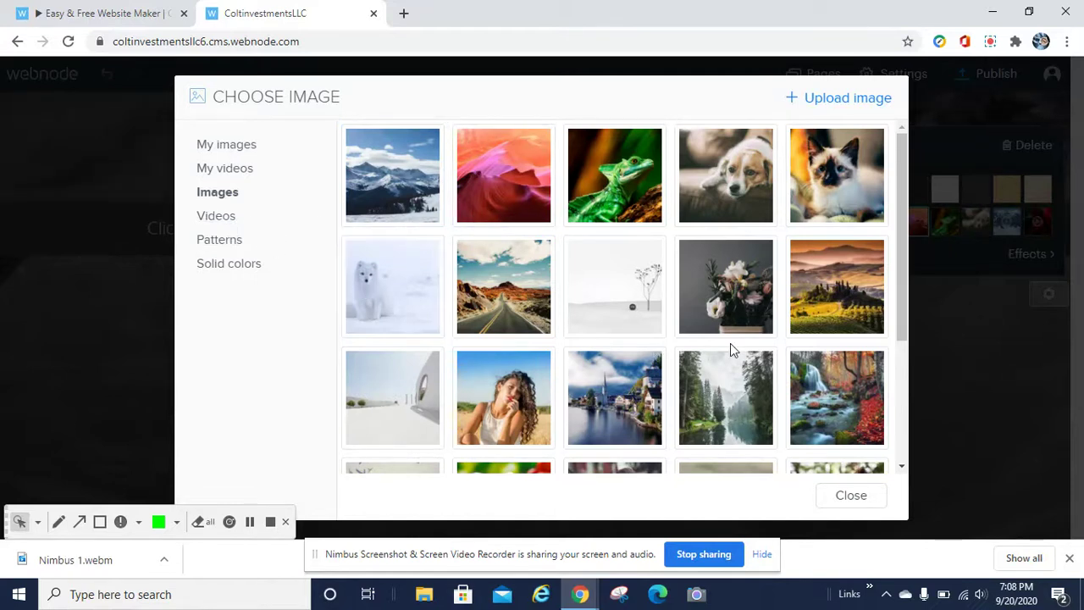
left_click(835, 503)
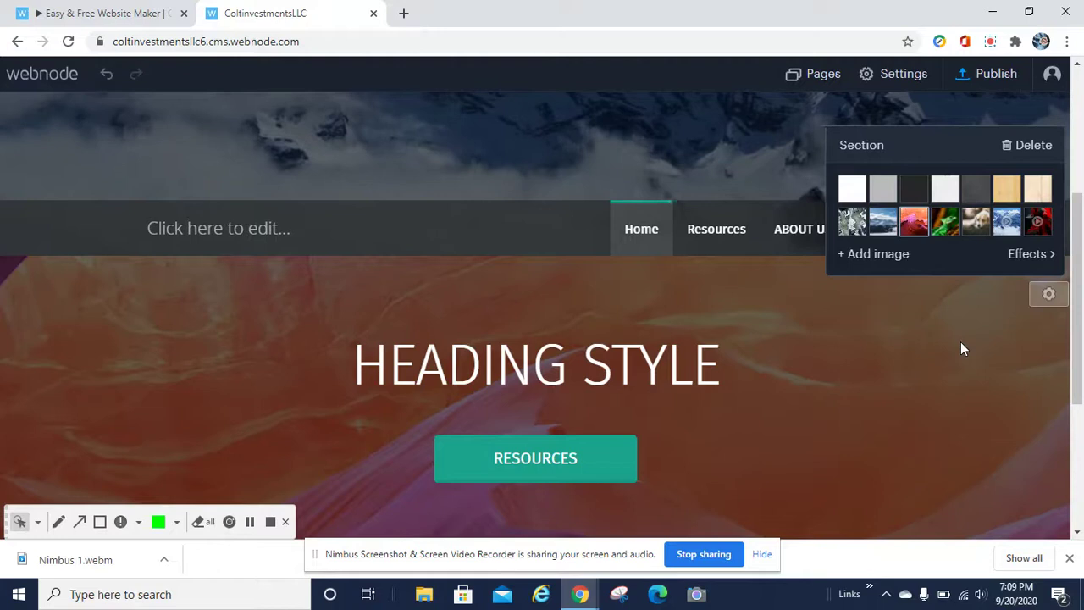
Step: Delete the HEADING STYLE section from the Home page
left_click(876, 384)
left_click(1048, 296)
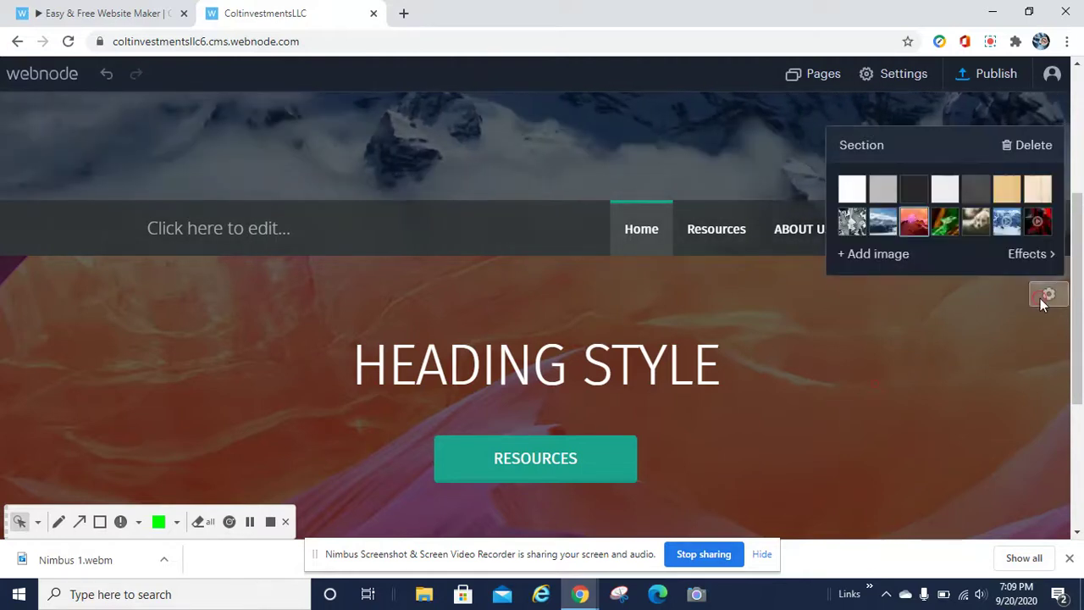
left_click(1031, 156)
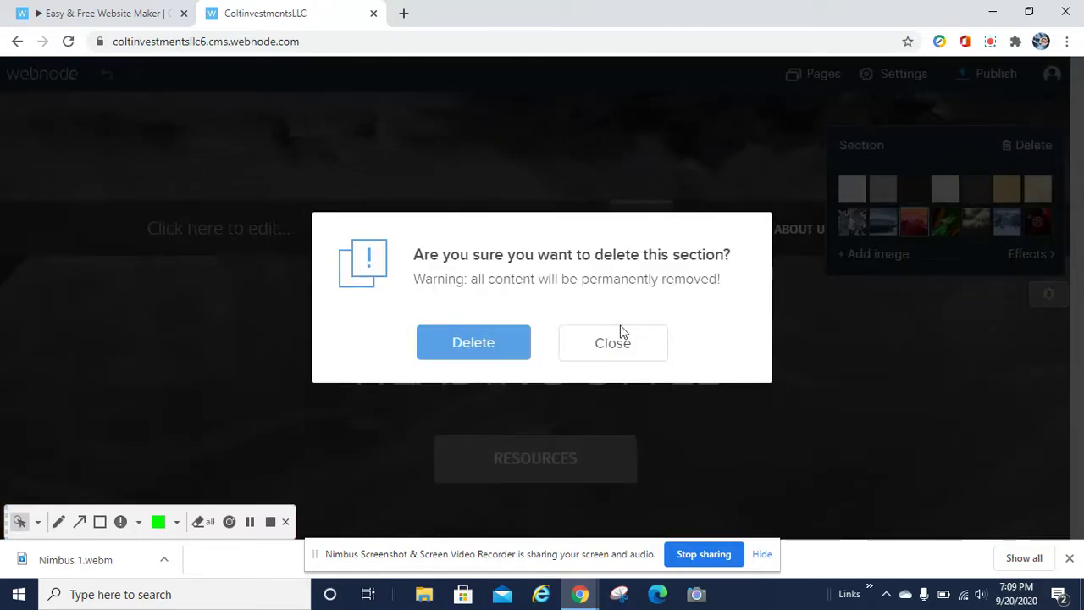
left_click(476, 344)
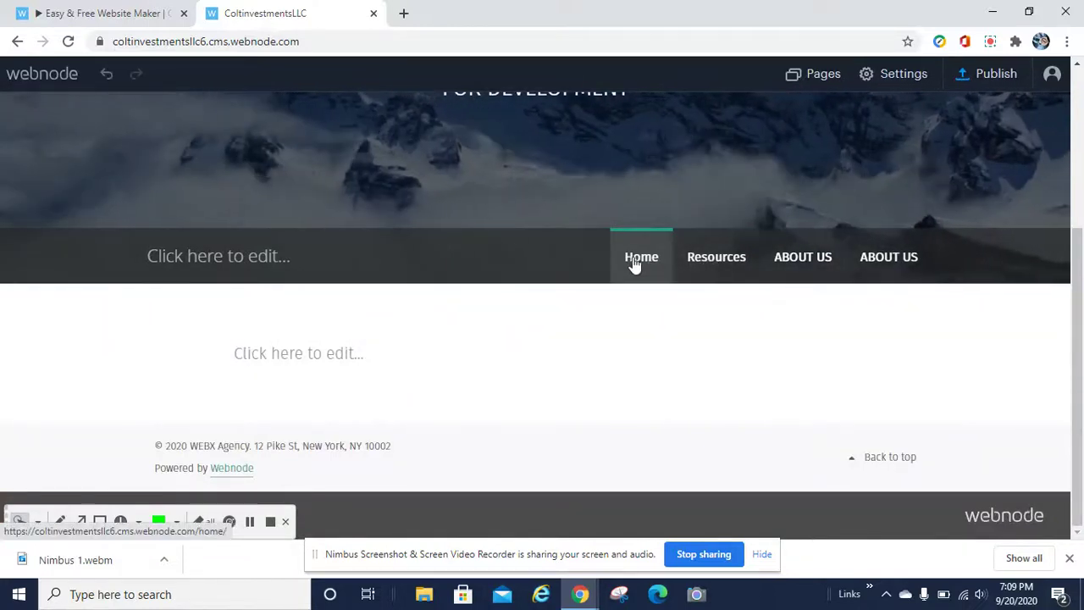
Step: In the page list, place the Resources page between the two ABOUT US pages and close the list
left_click_drag(1077, 353, 1081, 290)
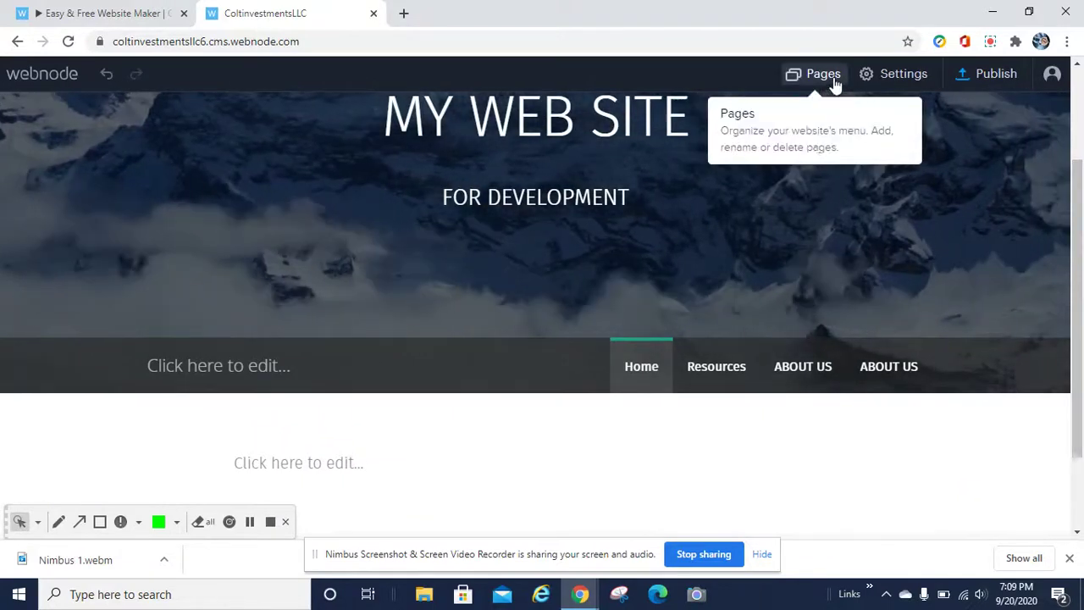
left_click(829, 81)
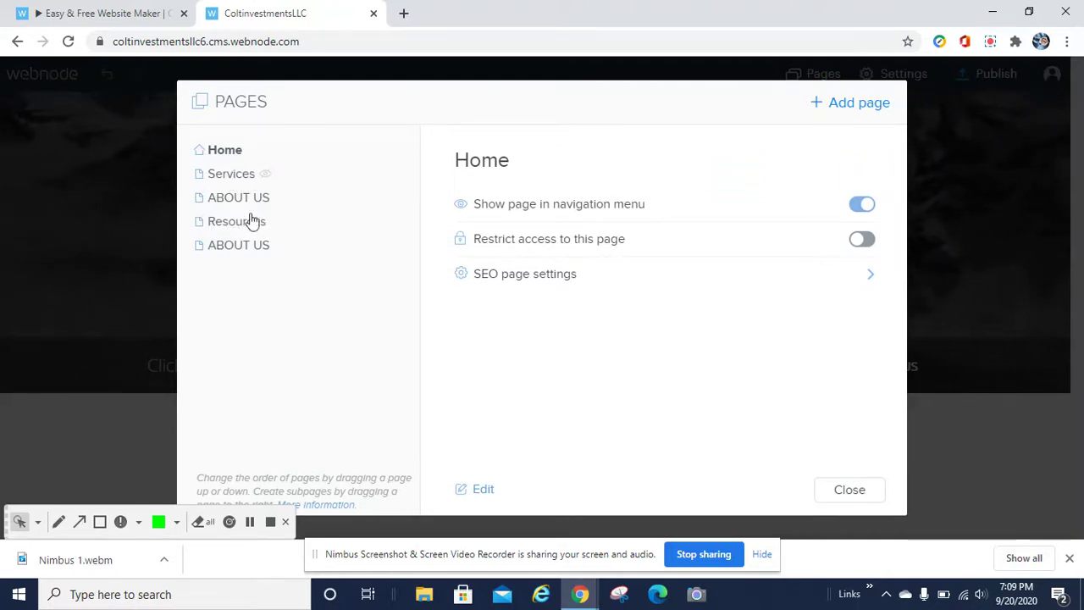
left_click(849, 490)
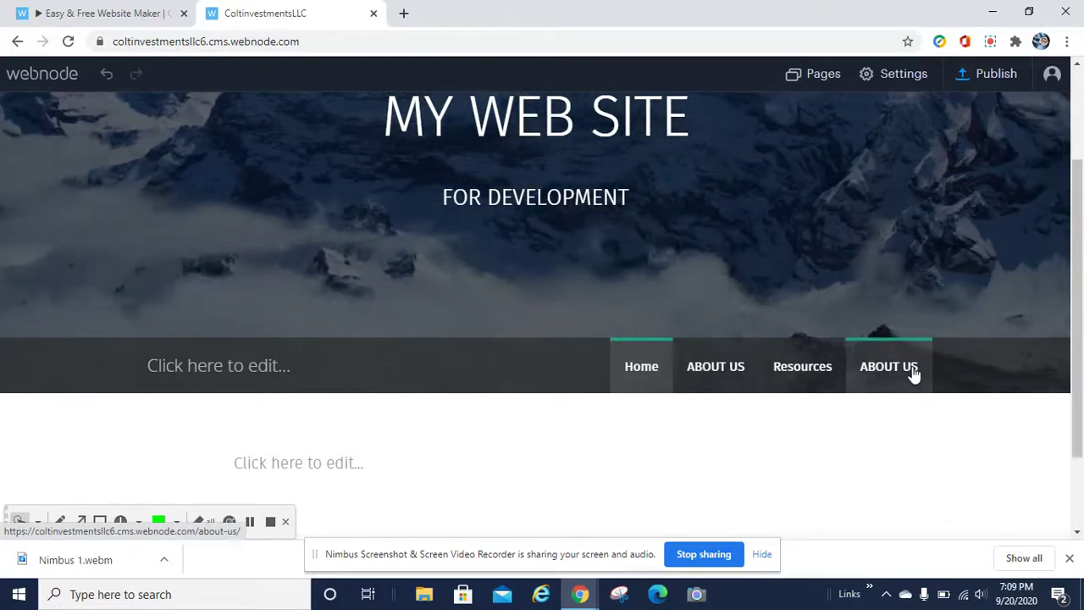
Step: Open the last ABOUT US page in the page list for editing
left_click(818, 77)
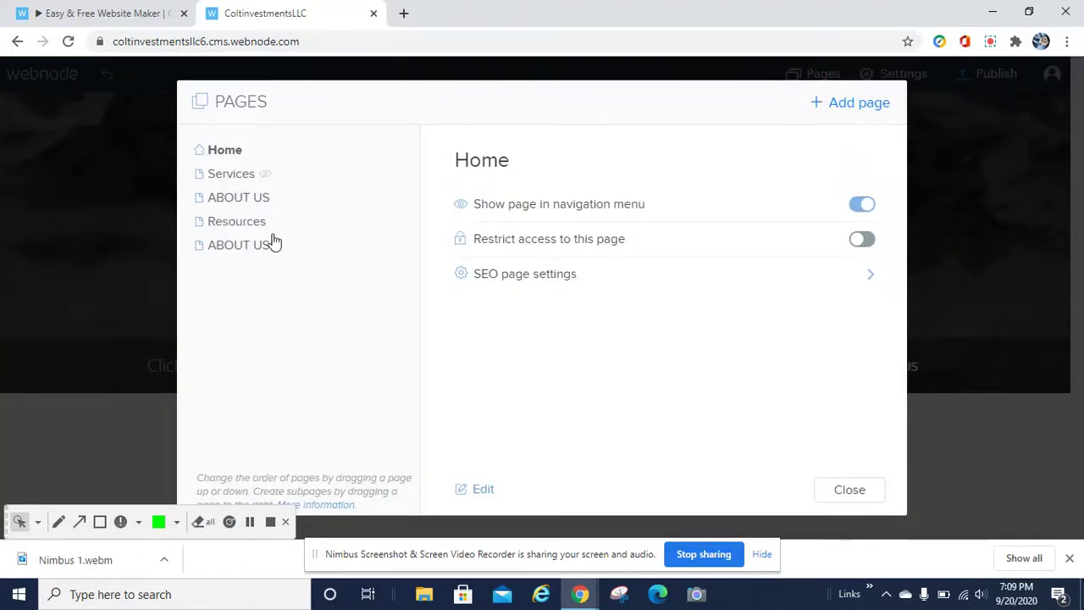
left_click(226, 249)
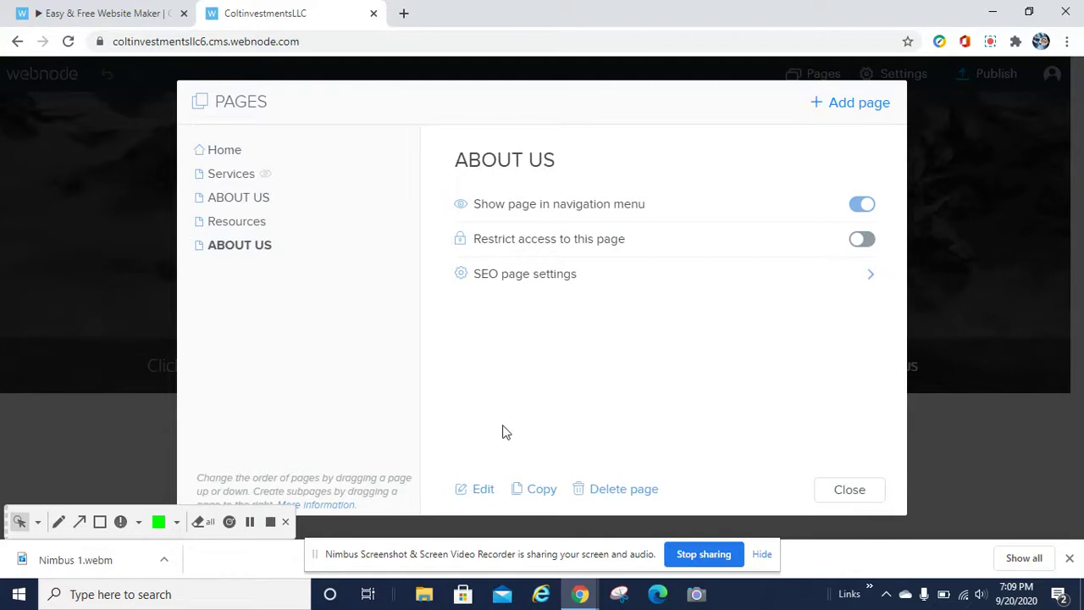
left_click(483, 492)
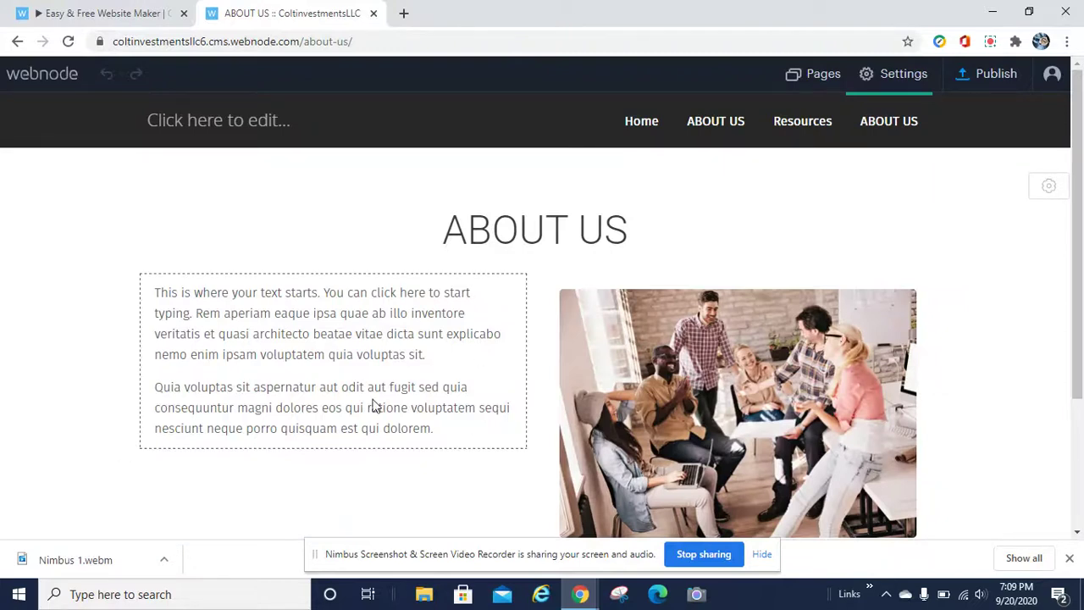
Step: Return to the Home page, delete the last ABOUT US page from the page list, and close the list
left_click(19, 43)
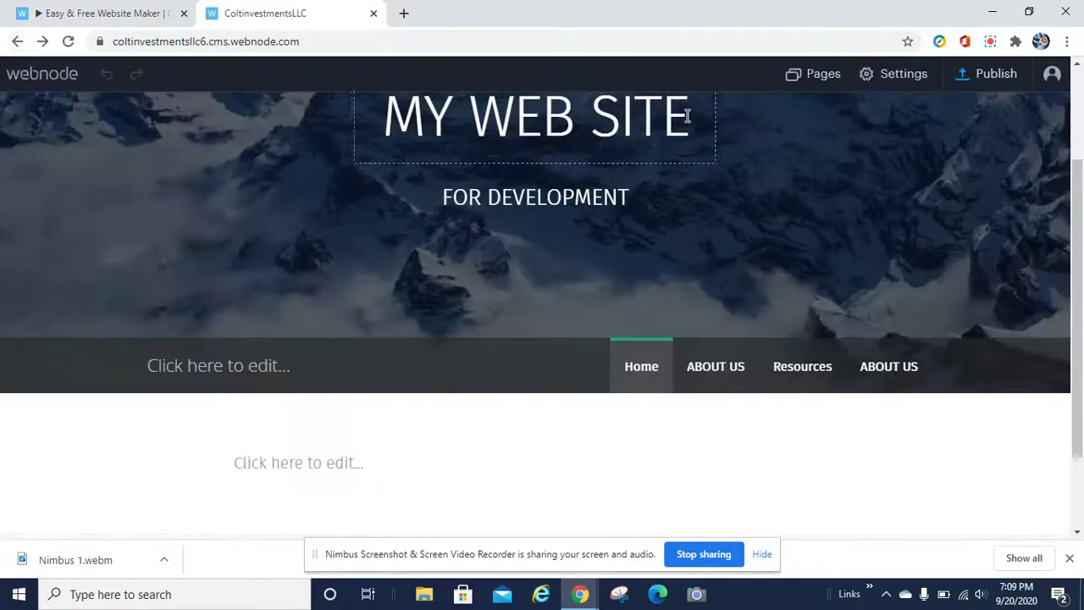
left_click(815, 74)
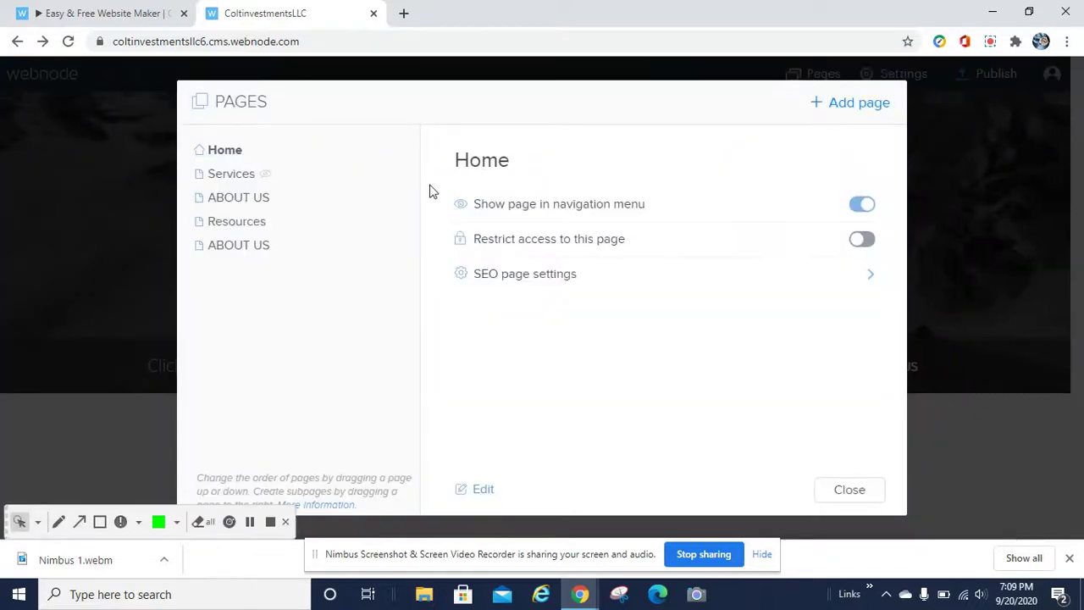
left_click(244, 246)
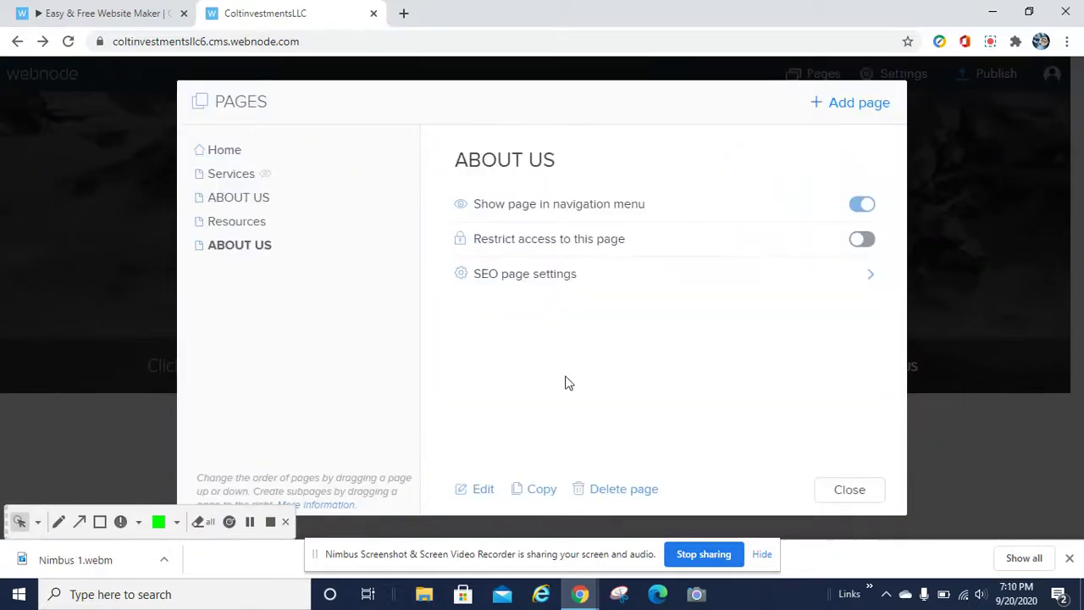
left_click(615, 494)
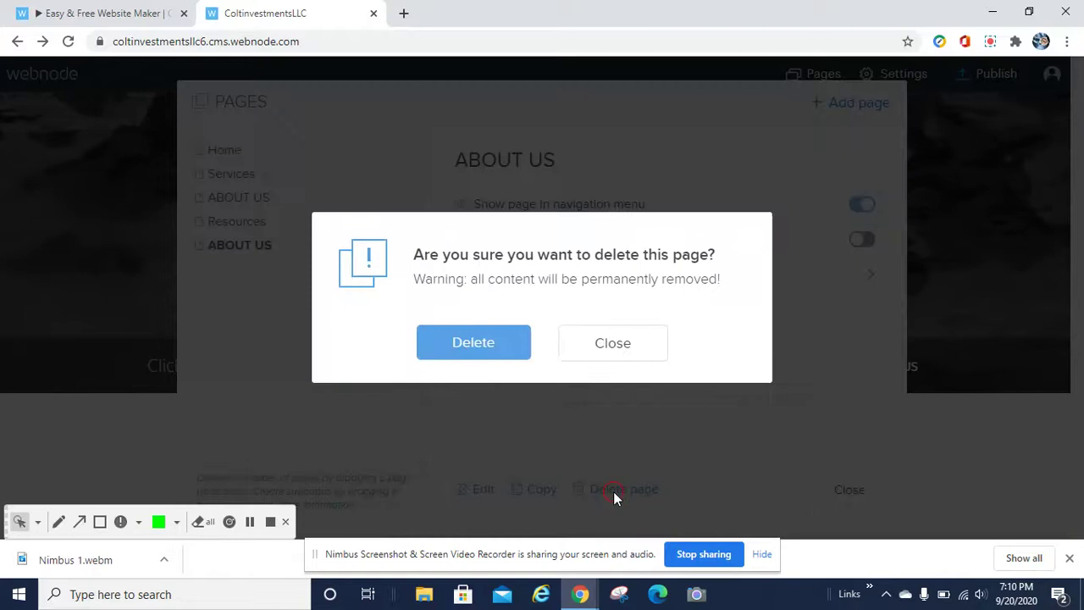
left_click(475, 343)
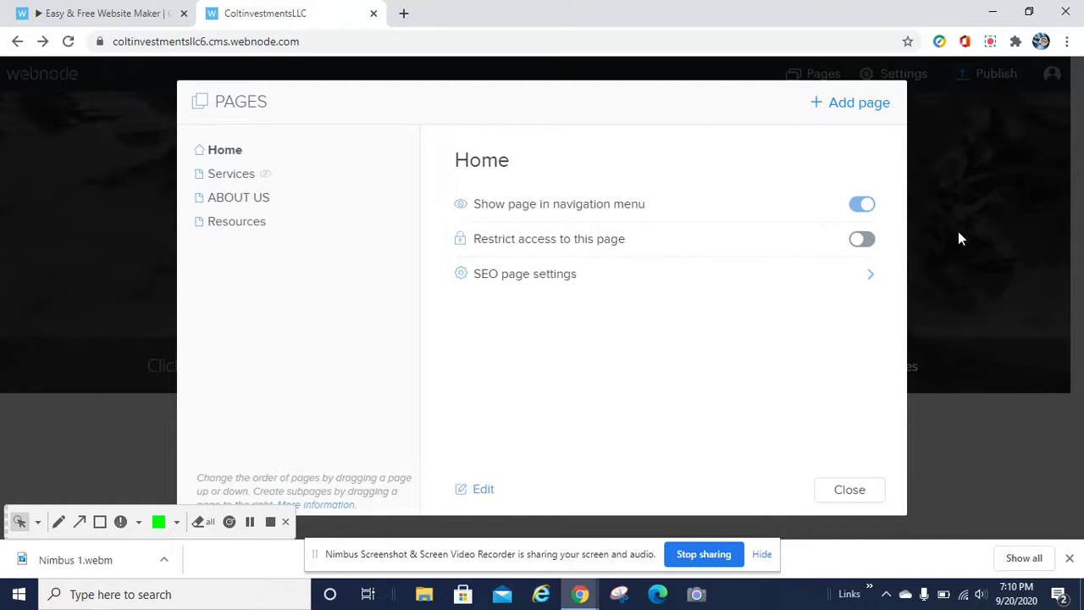
left_click(847, 490)
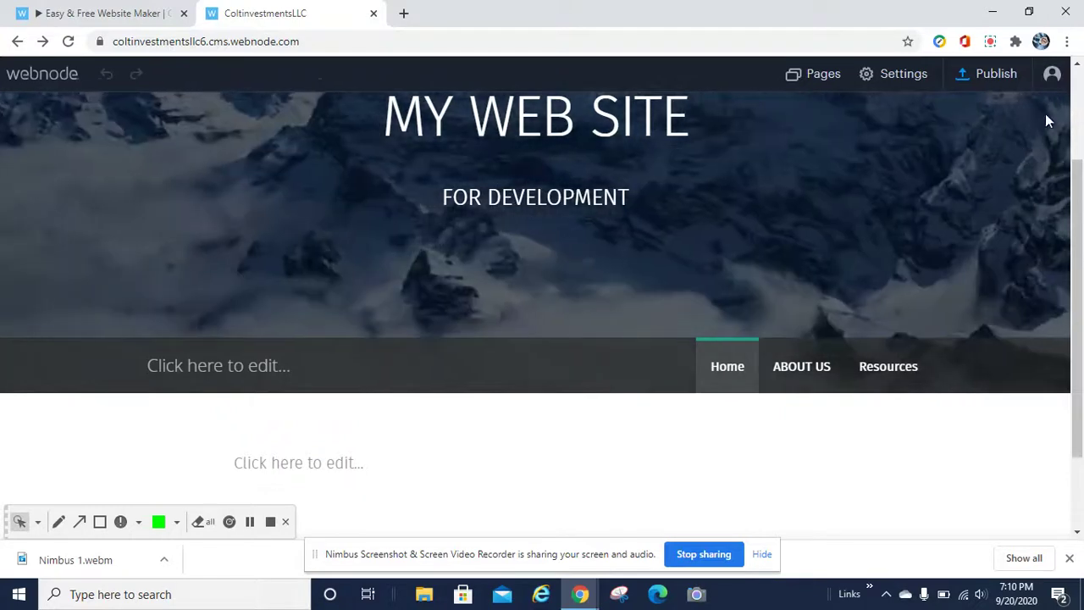
Step: View the account overview in the website settings and close it
left_click(900, 83)
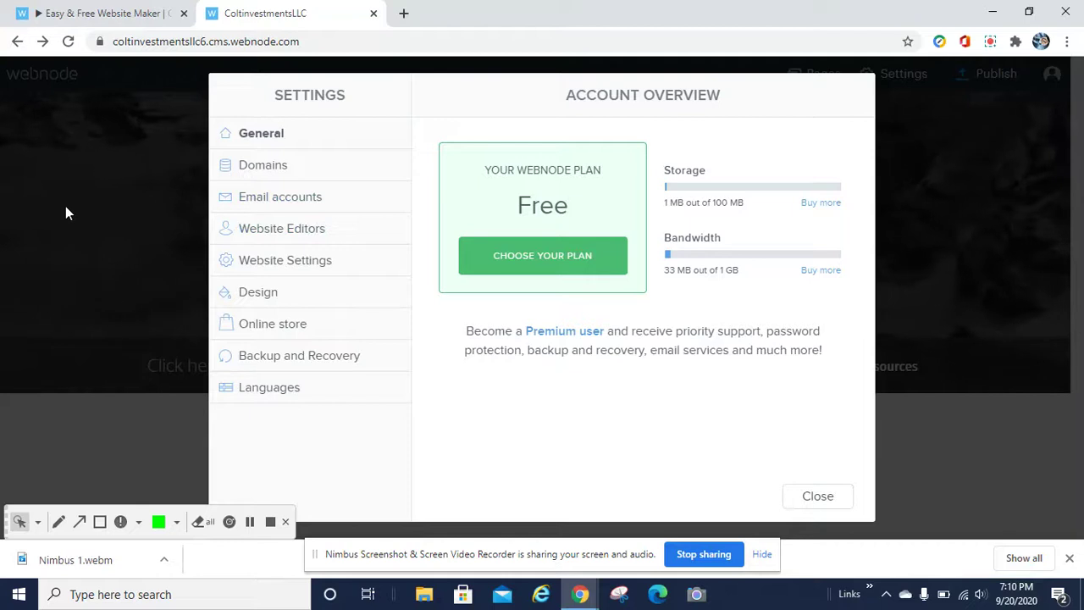
left_click(835, 501)
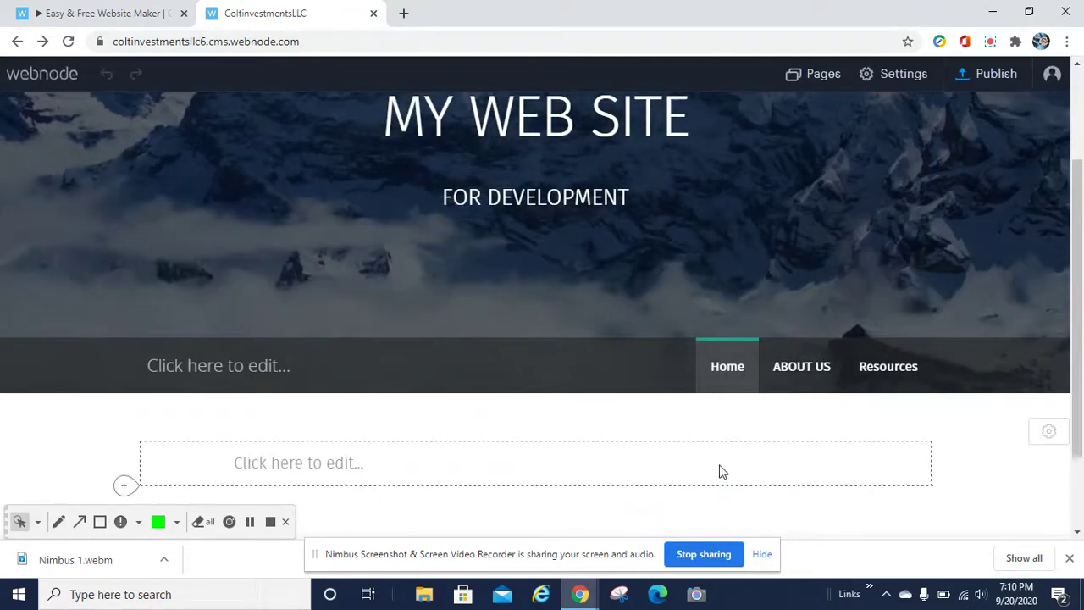
left_click_drag(1080, 267, 1080, 142)
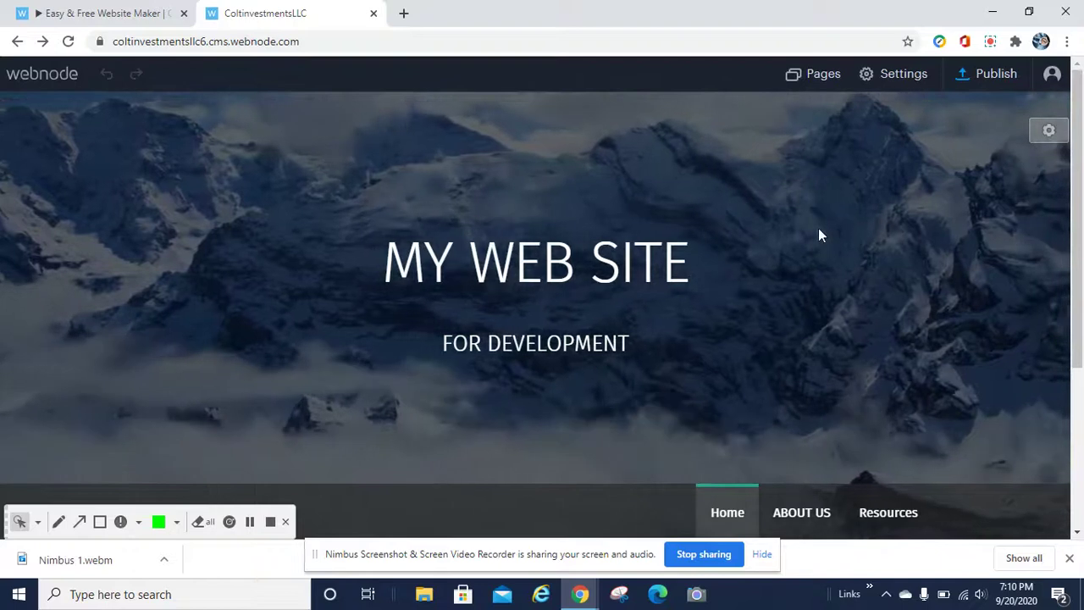
Step: Open the Services page from the page list for editing
left_click(823, 74)
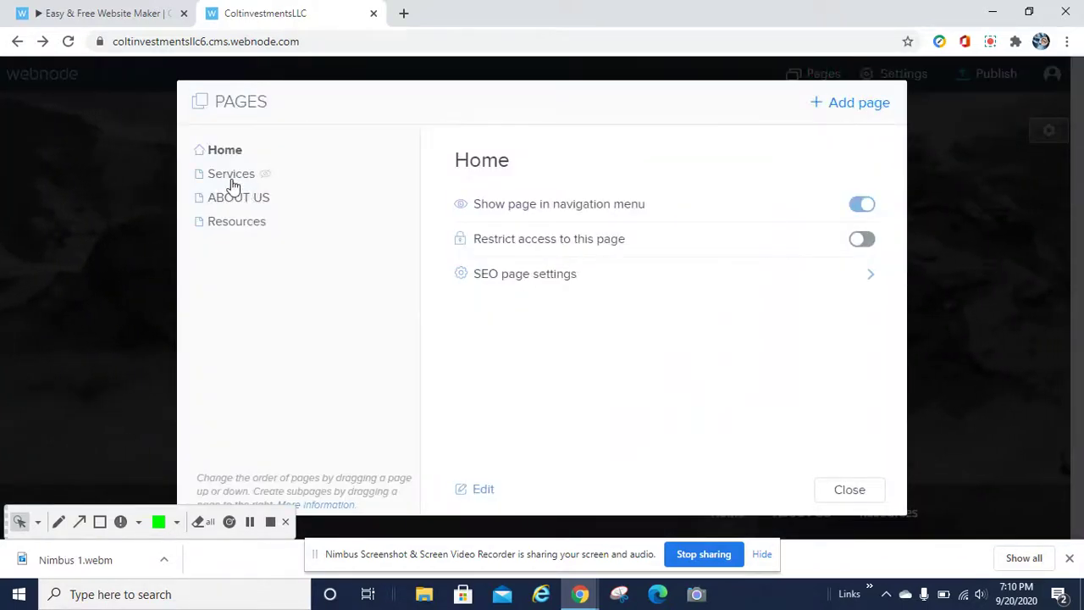
left_click(231, 177)
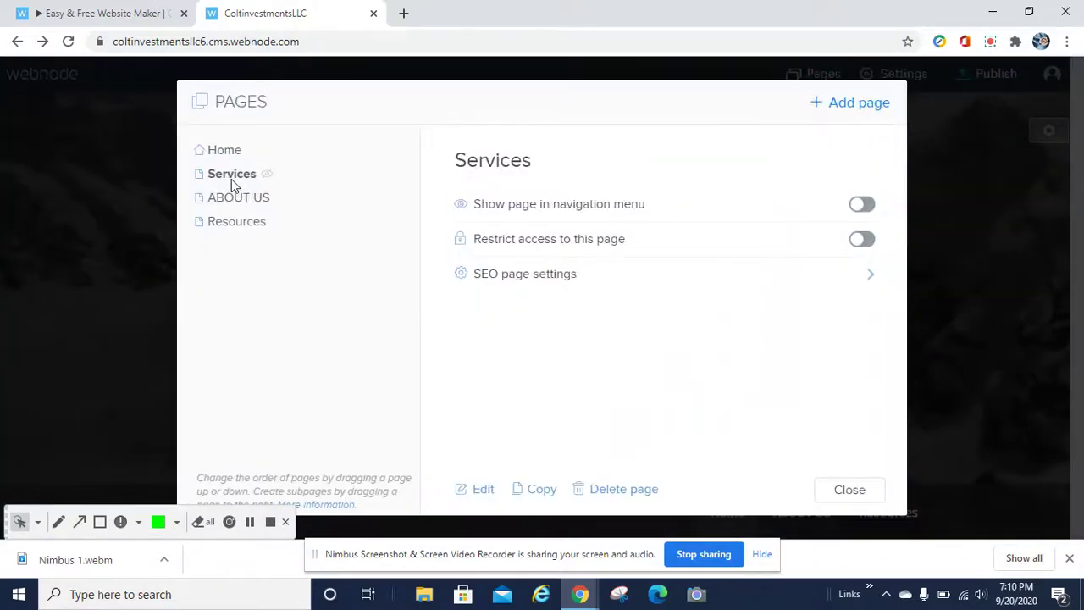
left_click(483, 490)
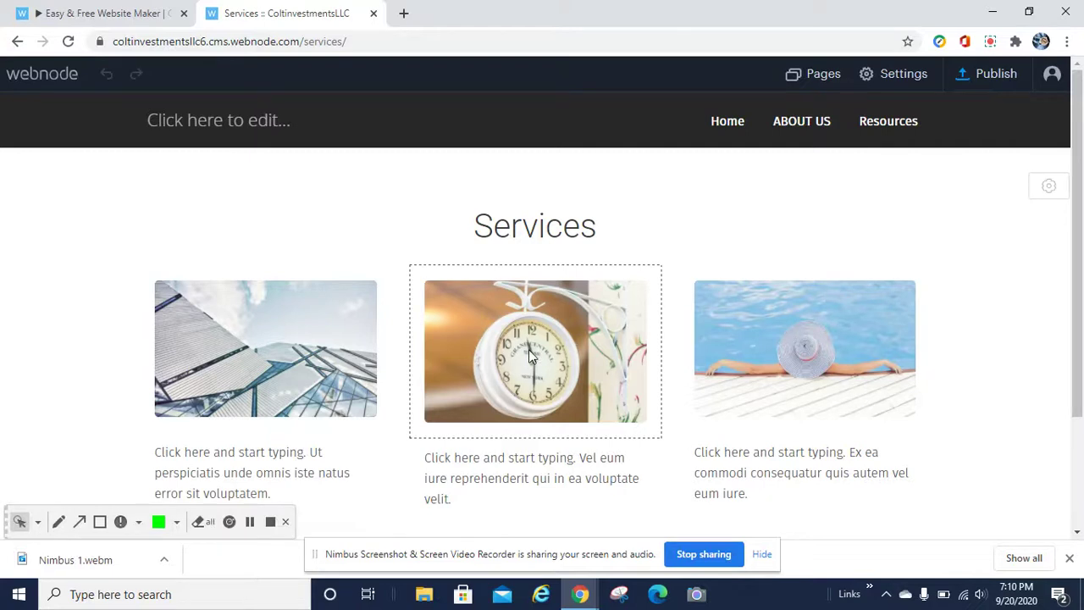
Step: Check the options available for the building image and the swimming pool image on the Services page
right_click(283, 334)
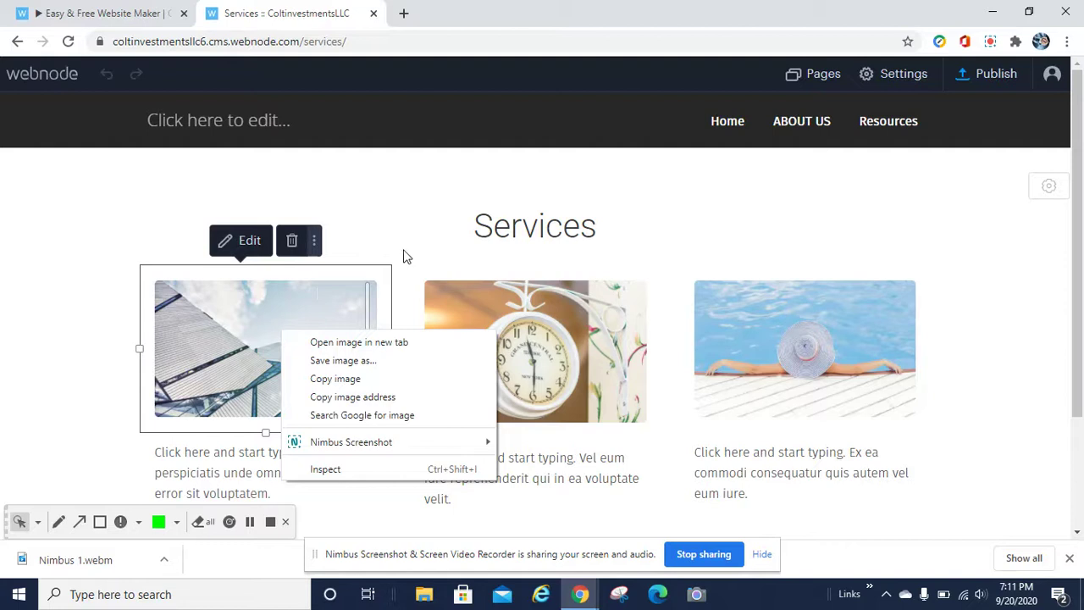
left_click(753, 321)
right_click(753, 321)
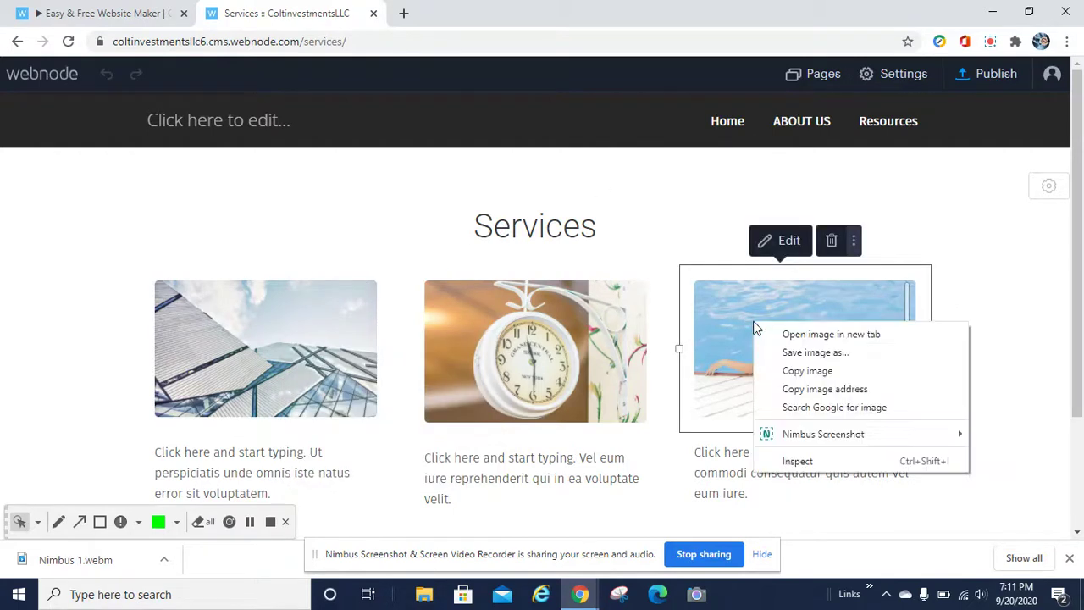
left_click(985, 248)
left_click_drag(1073, 203, 1073, 280)
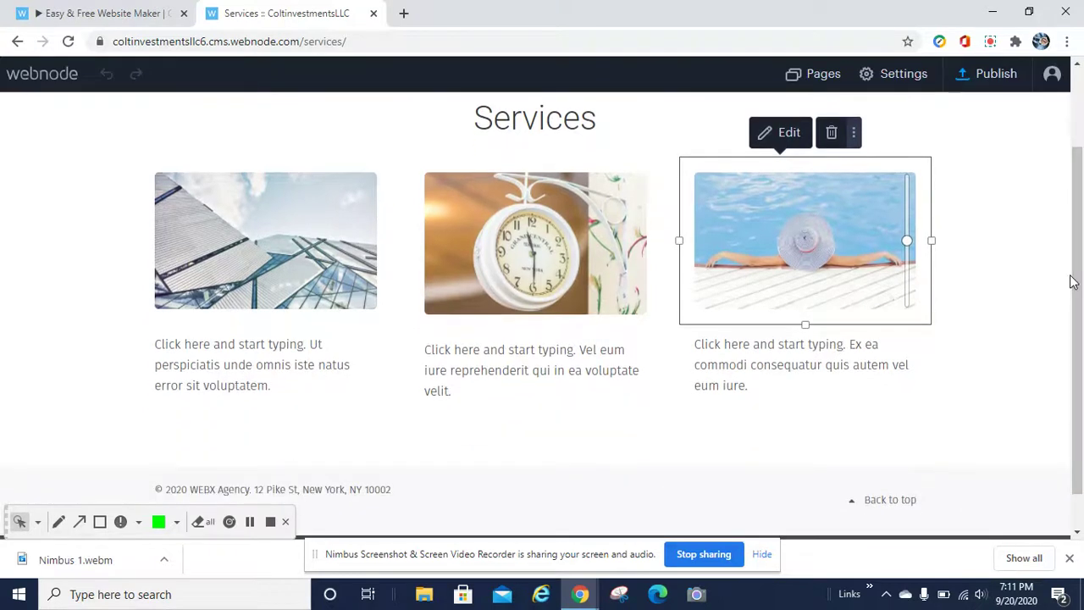
Step: Look at the link options for the text under the pool image and the editing options of the other two text blocks
left_click(786, 370)
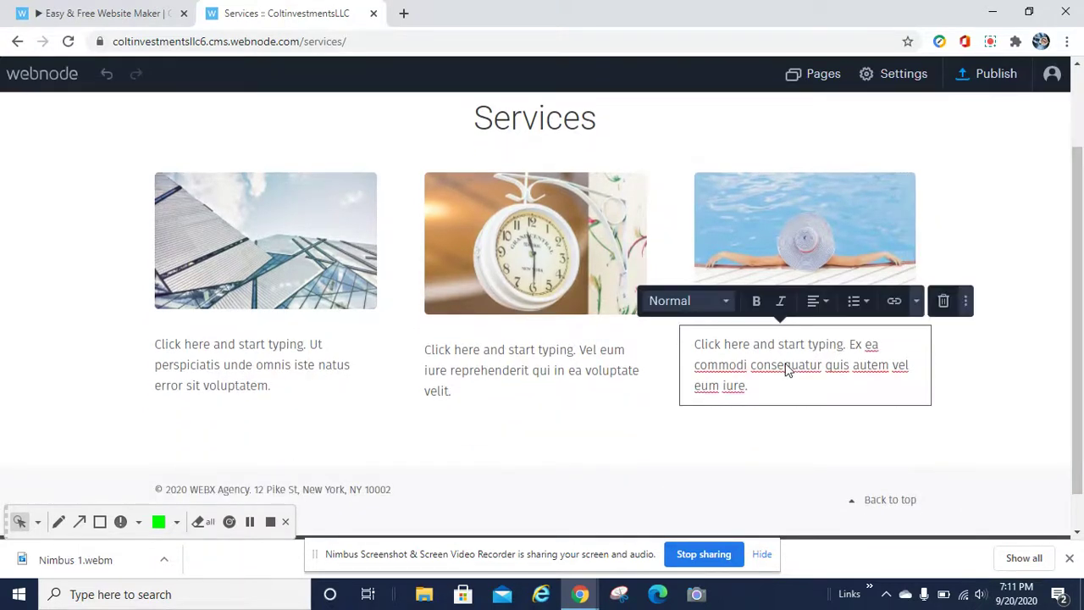
left_click(895, 303)
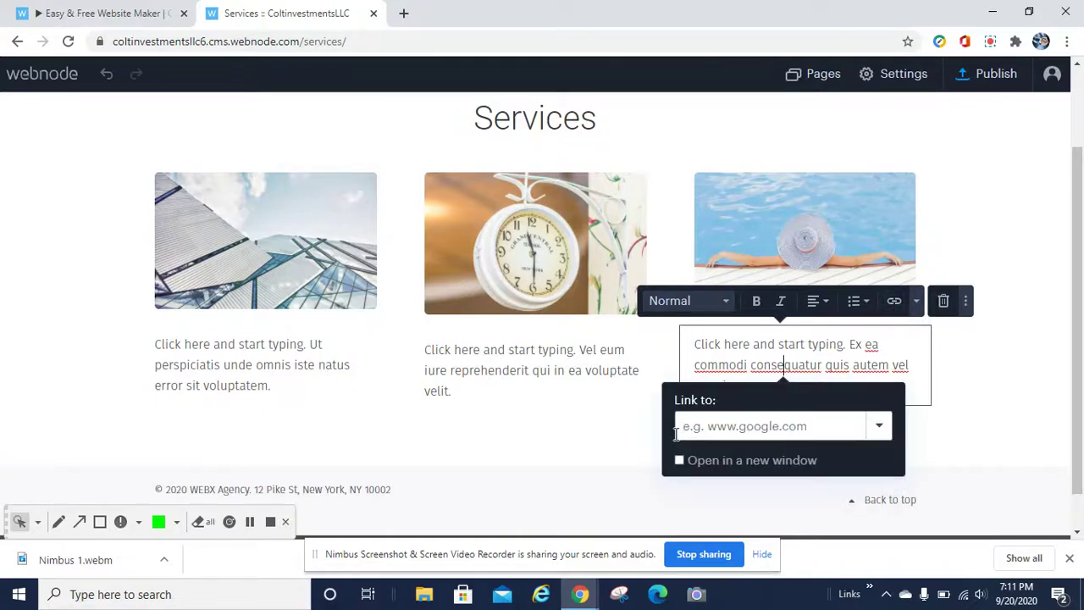
left_click(534, 387)
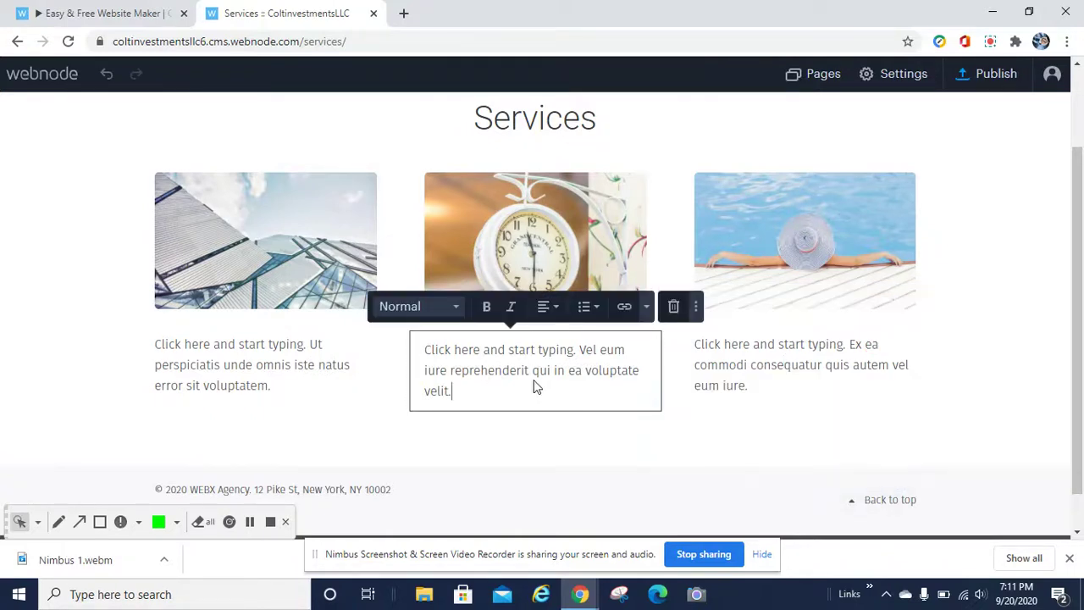
right_click(534, 387)
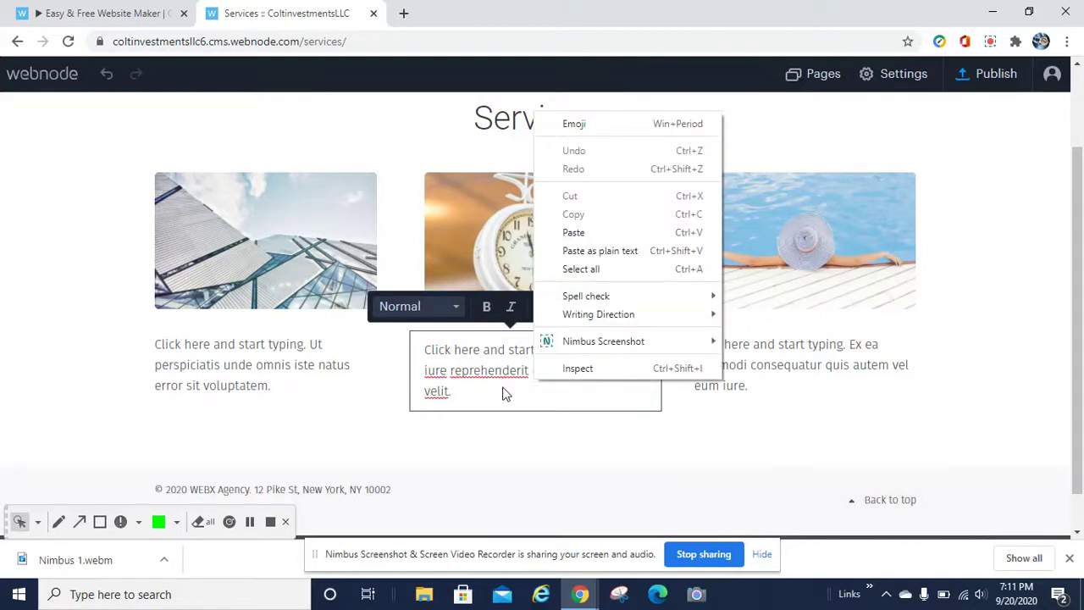
left_click(502, 394)
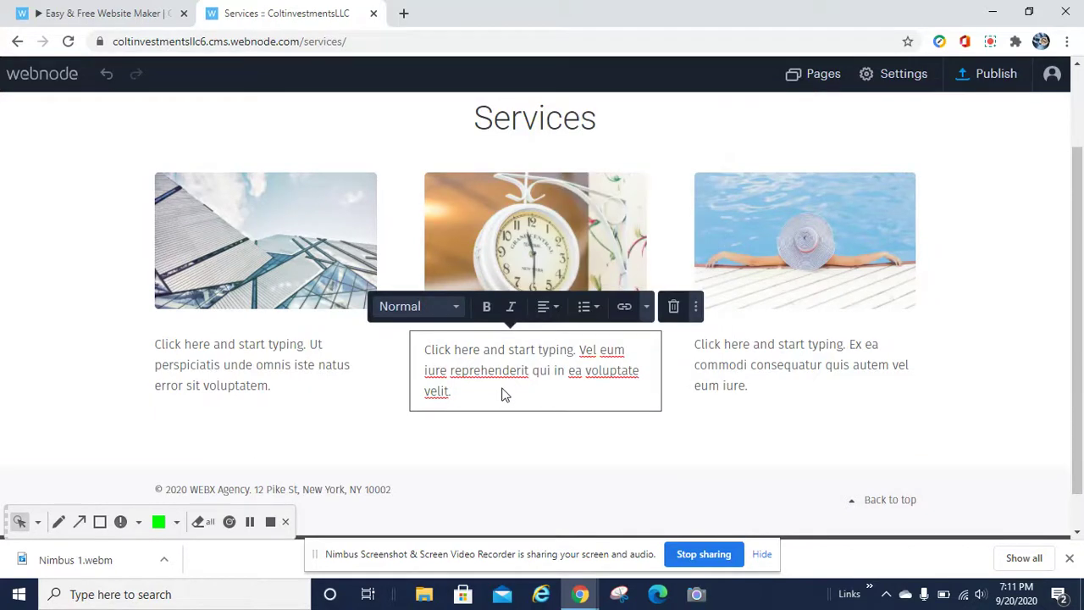
left_click(326, 366)
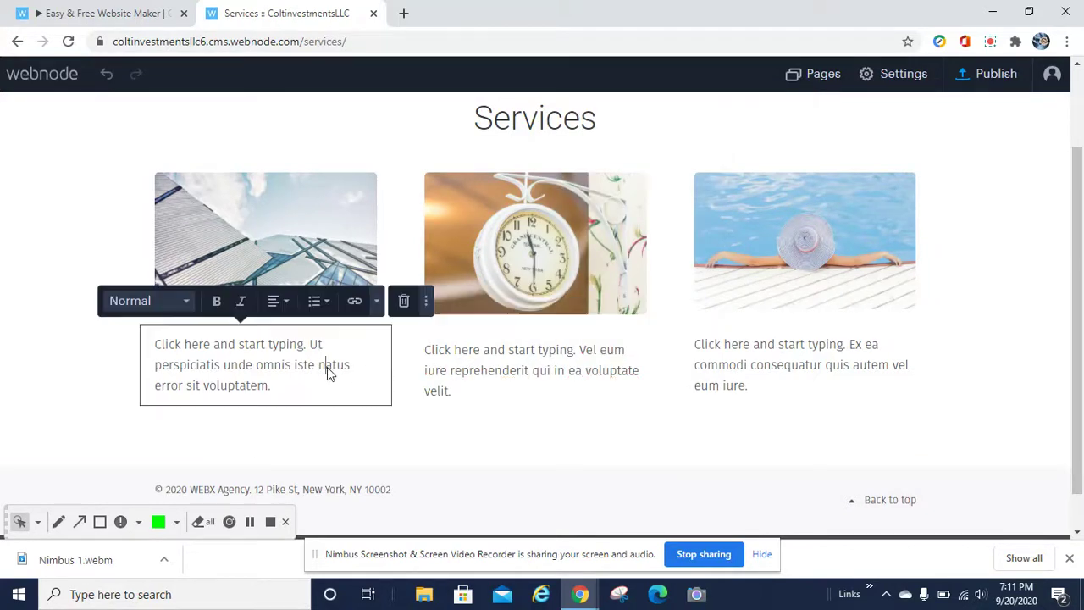
Step: Select the opening words of the text under the clock image, view their link settings, and leave without entering an address
left_click(428, 359)
left_click_drag(428, 360, 556, 374)
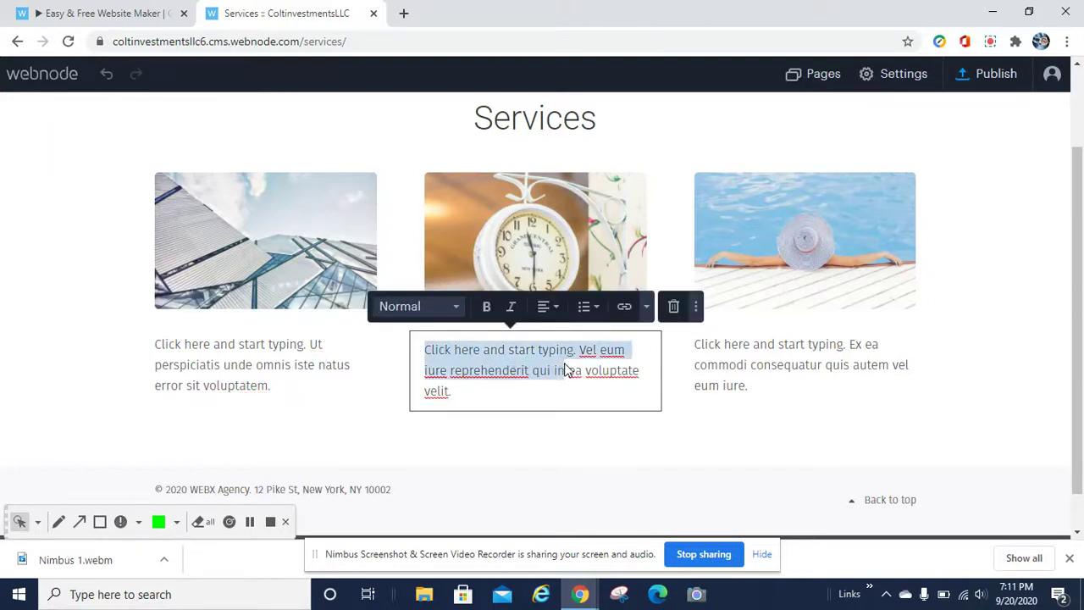
left_click(624, 308)
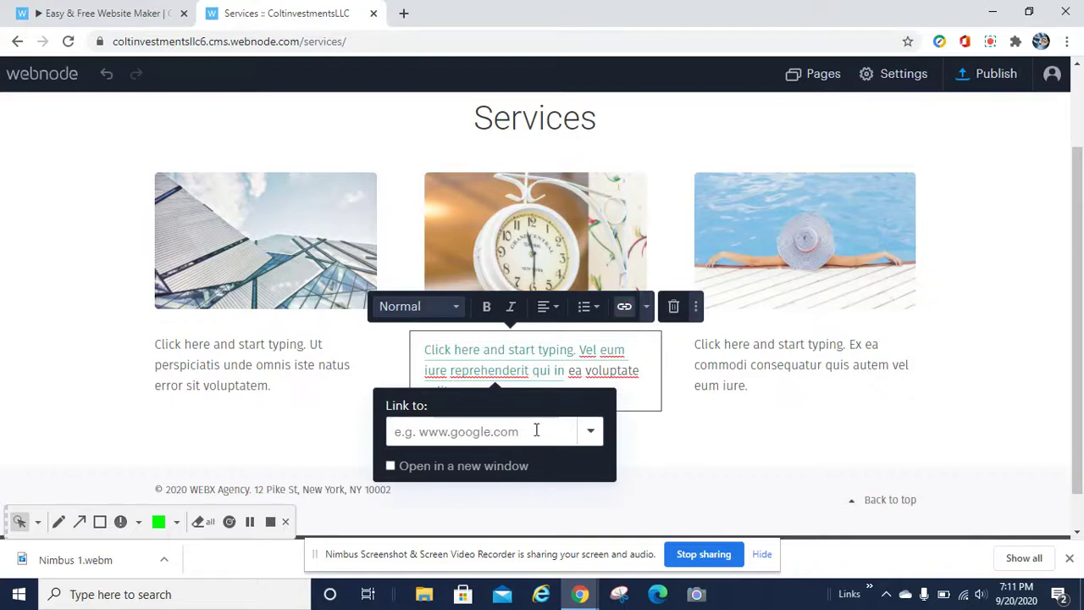
left_click(660, 445)
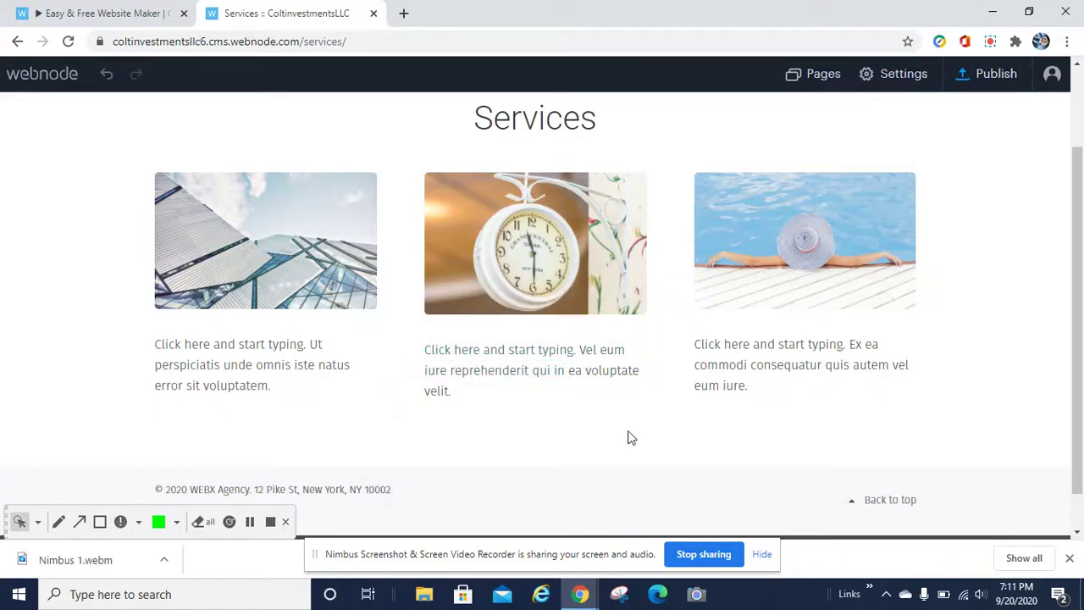
Step: View the Resources page's settings in the page list and close the list
left_click(818, 80)
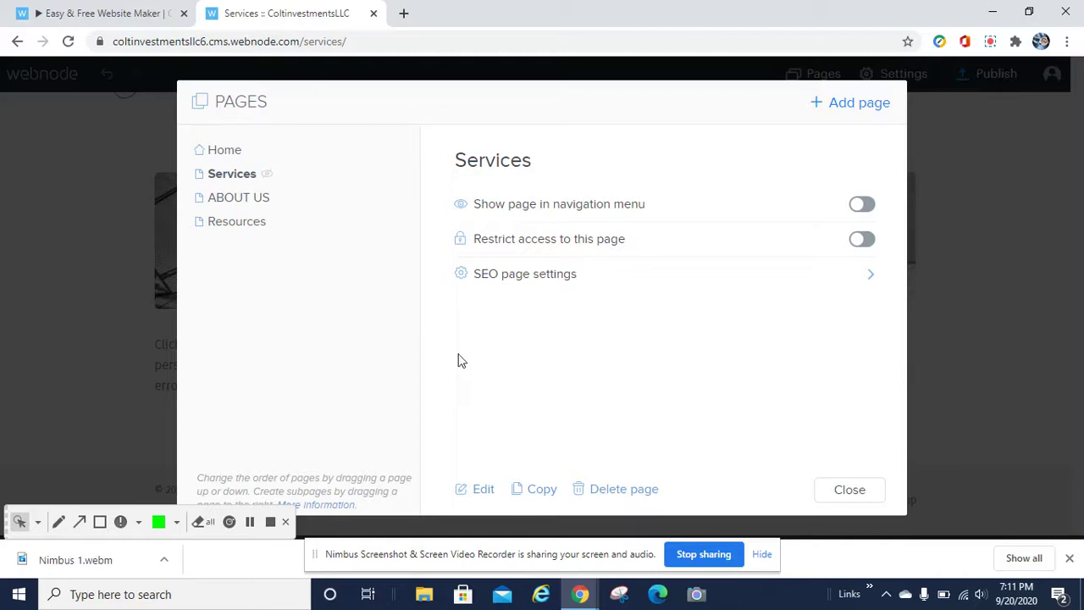
left_click(225, 224)
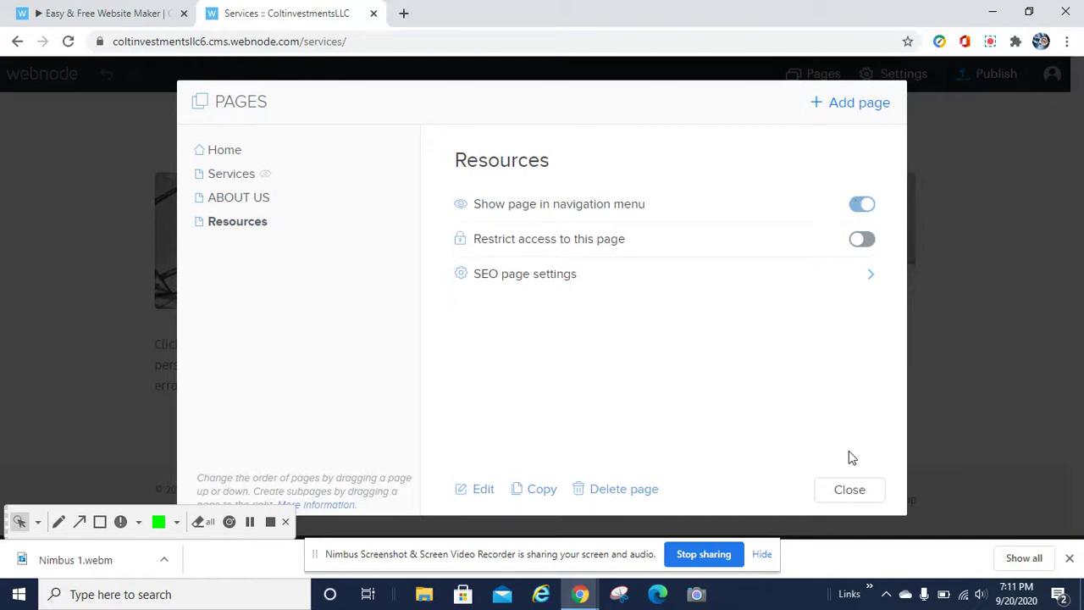
left_click(849, 491)
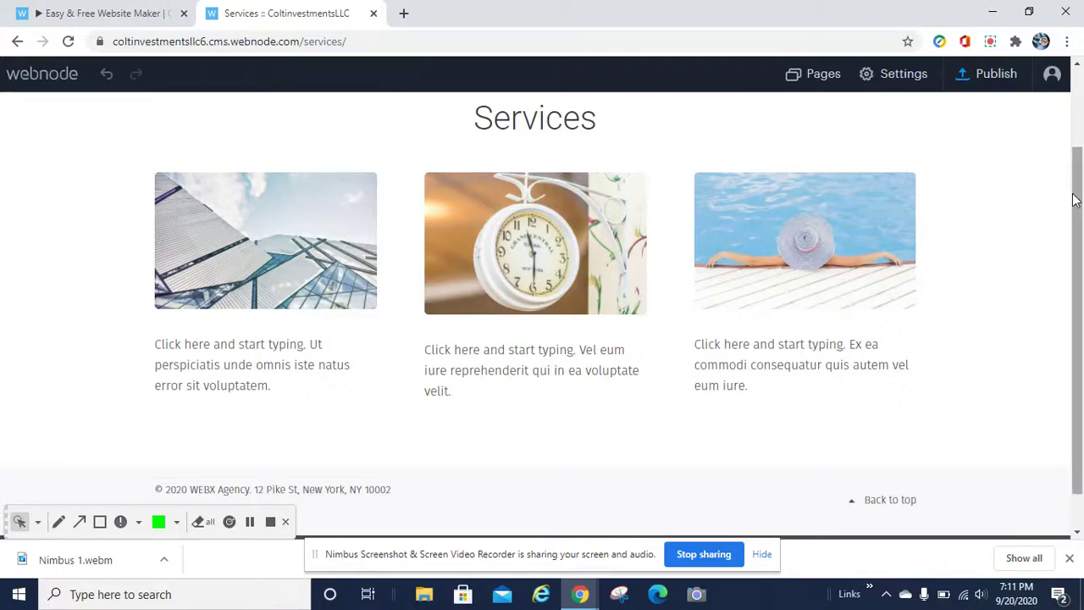
Step: Go from the Services page to the Home page
scroll(766, 144, "up", 2)
left_click(720, 120)
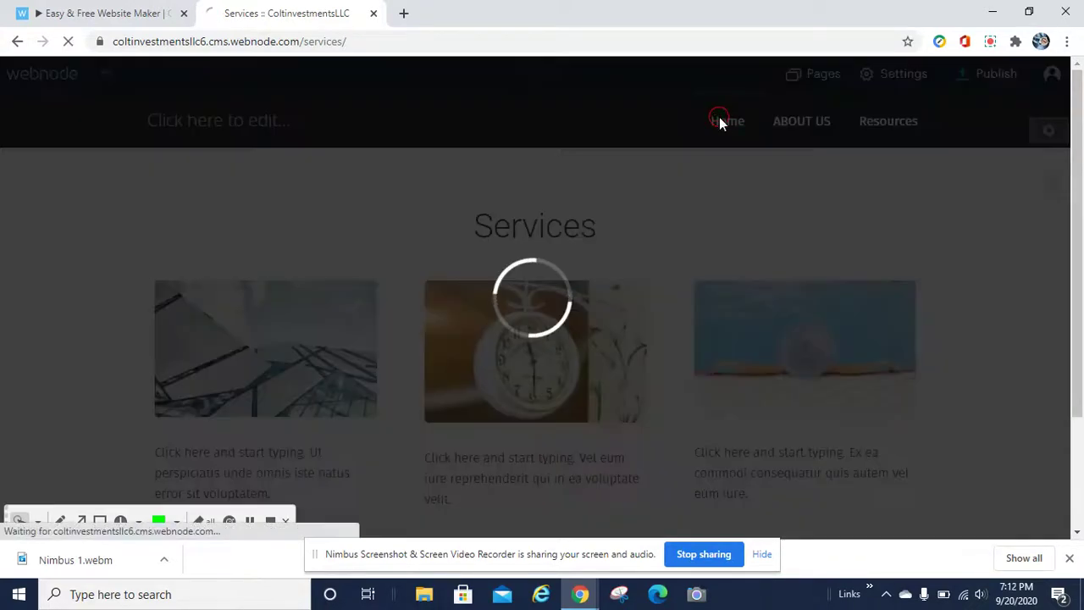